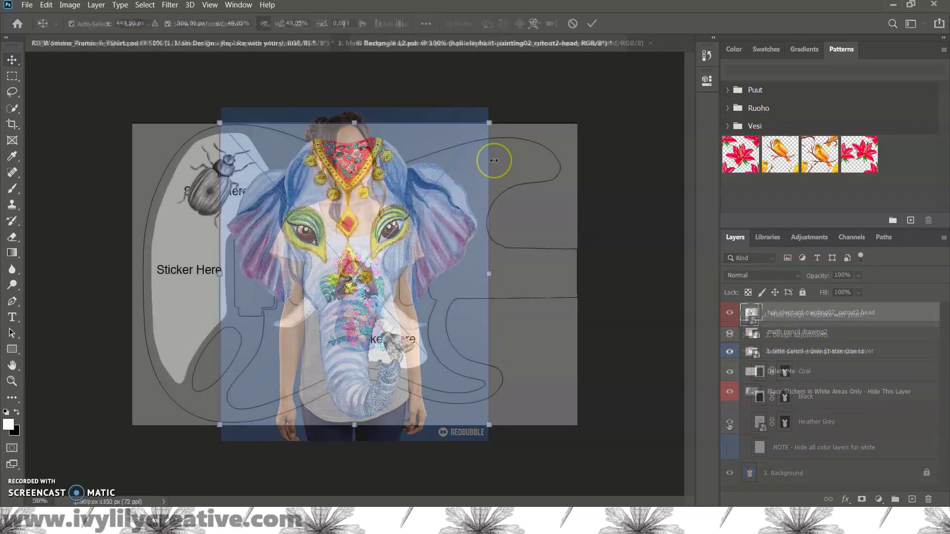
Position and rotate the elephant sticker, then toggle the Curves and Design Blur layers on the guitar mockup.
drag(229, 237, 251, 271)
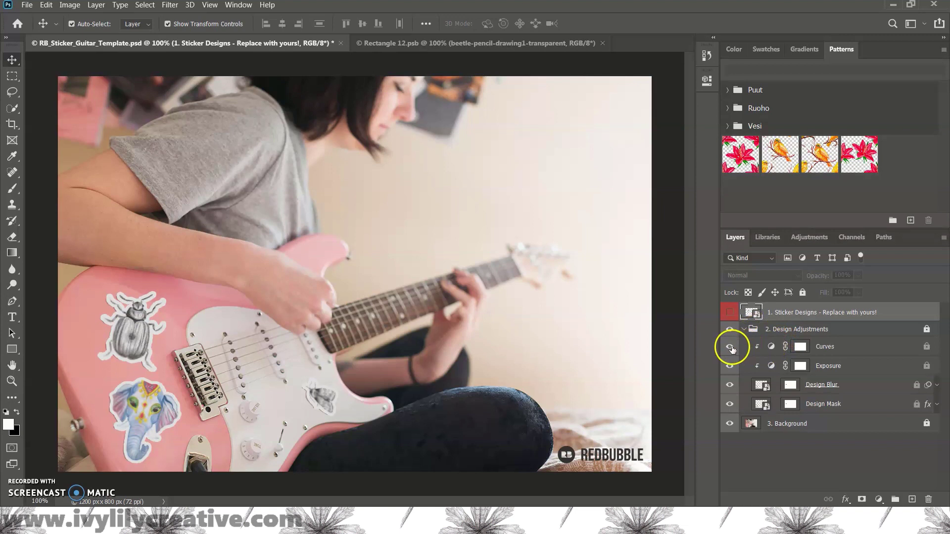
click(731, 348)
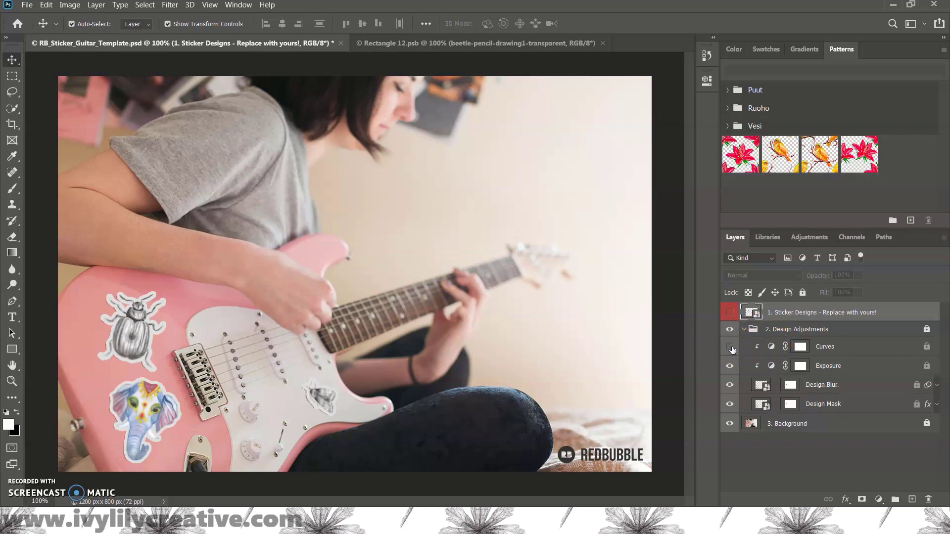
click(729, 385)
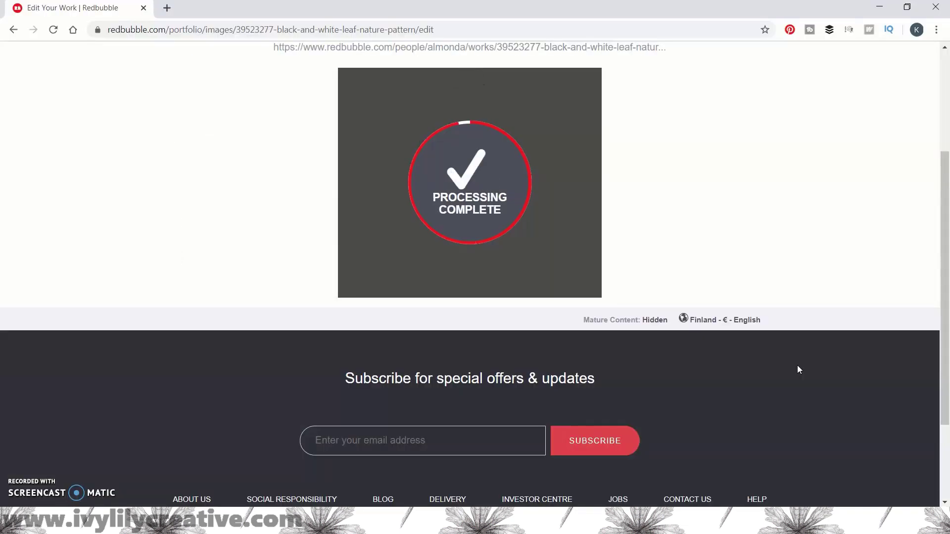
Open the Promote products page for the Cute Decorated Watercolor Elephant design.
scroll(863, 301, down, 9)
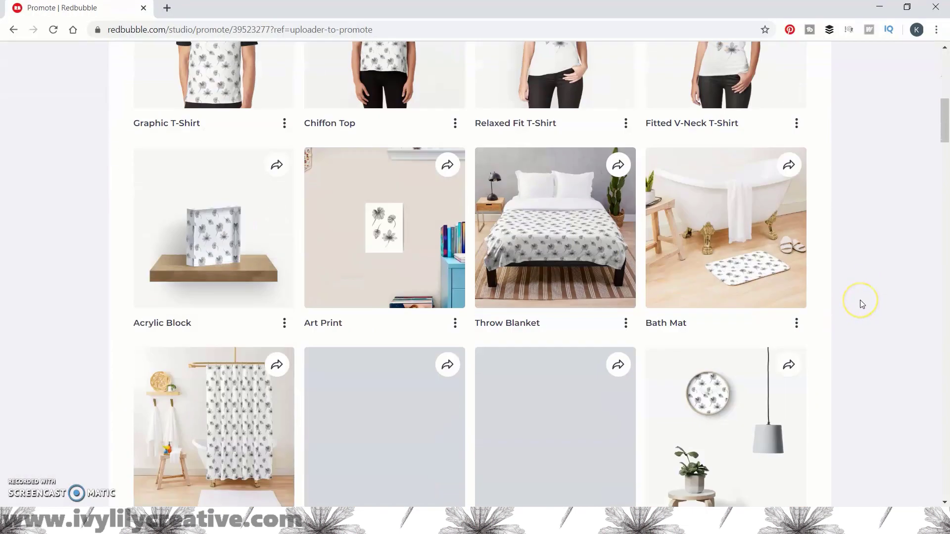
scroll(859, 299, down, 5)
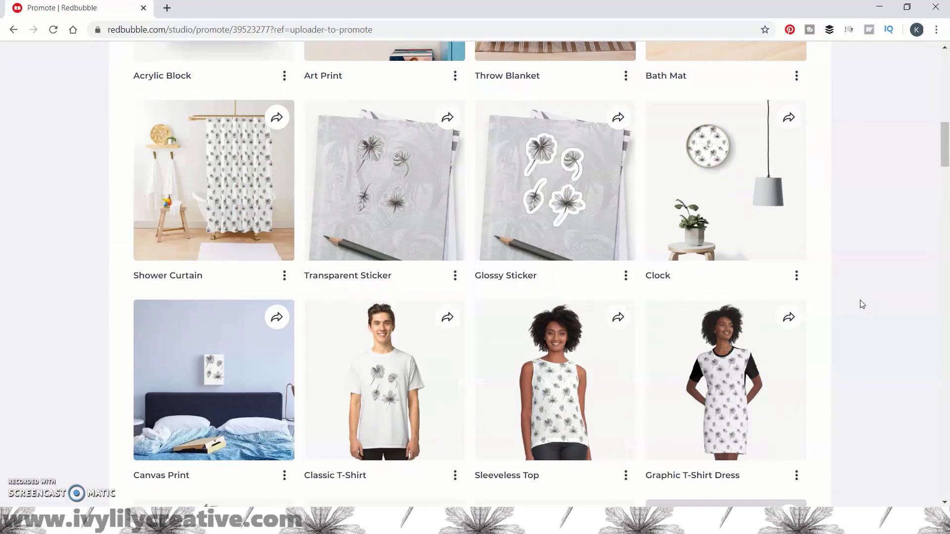
click(306, 142)
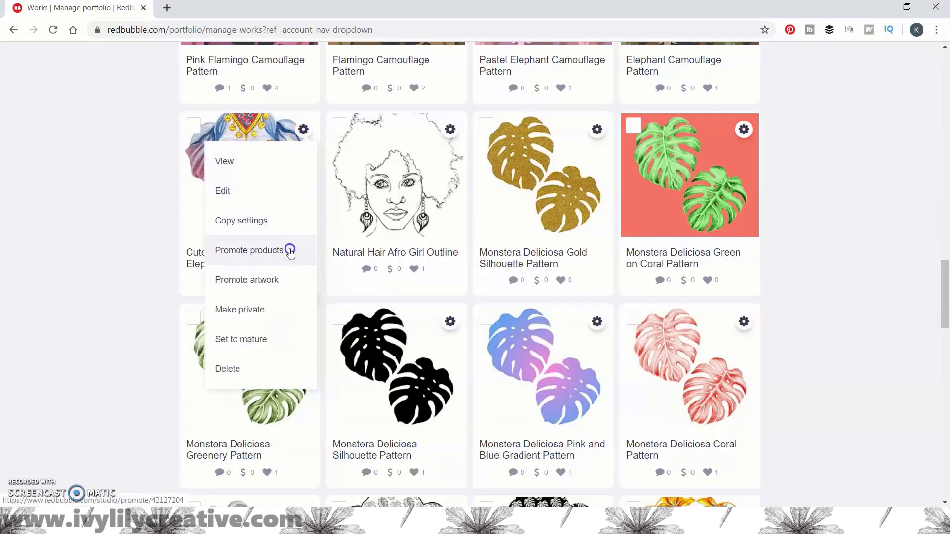
click(285, 248)
scroll(846, 208, down, 8)
click(852, 158)
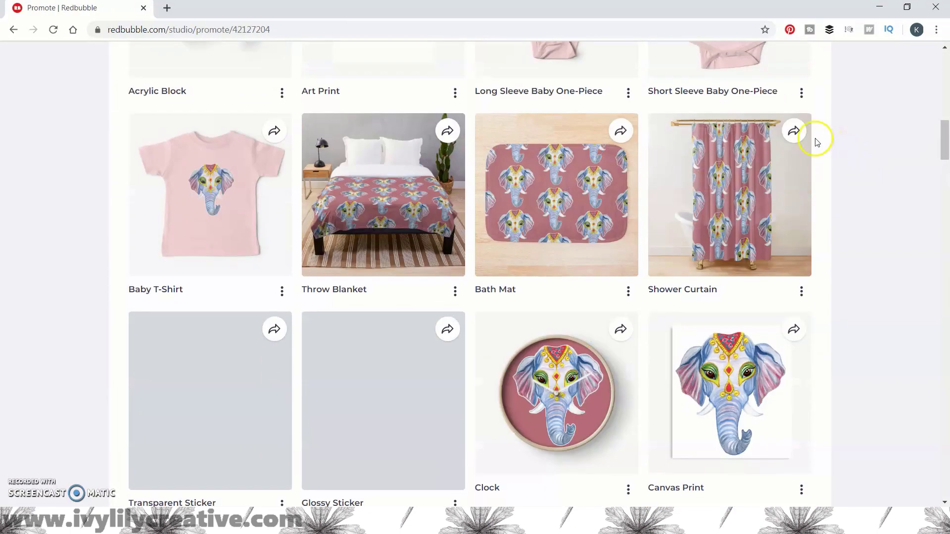
Open the Shower Curtain's downloadable images.
click(801, 291)
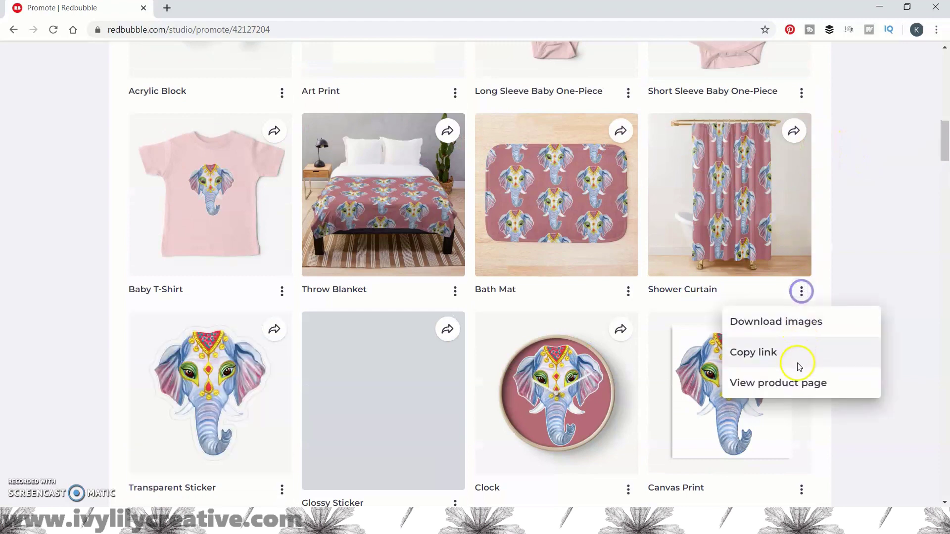
click(798, 319)
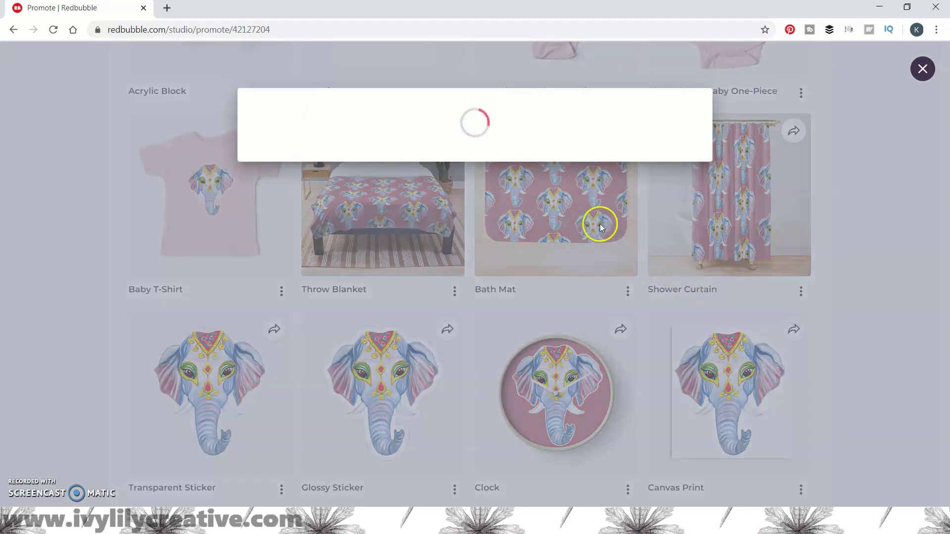
scroll(628, 214, down, 3)
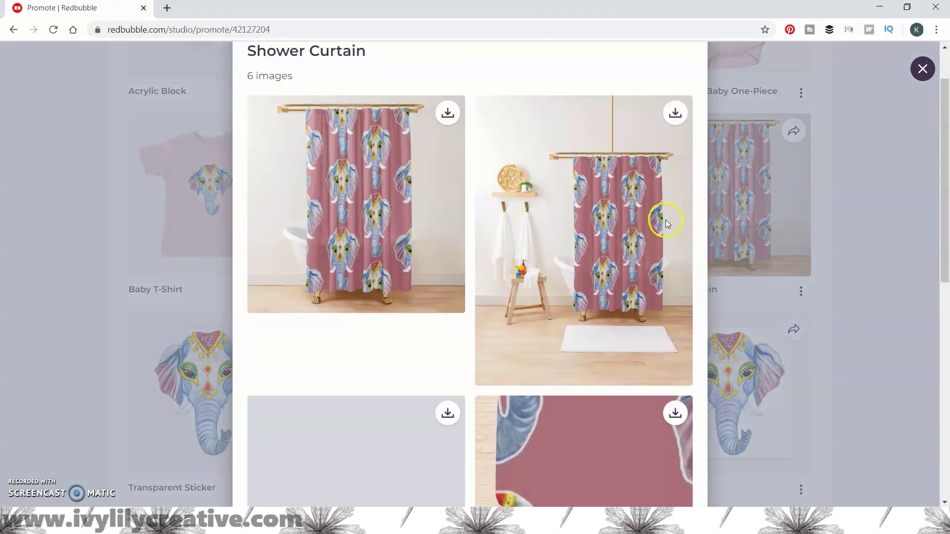
scroll(683, 228, down, 6)
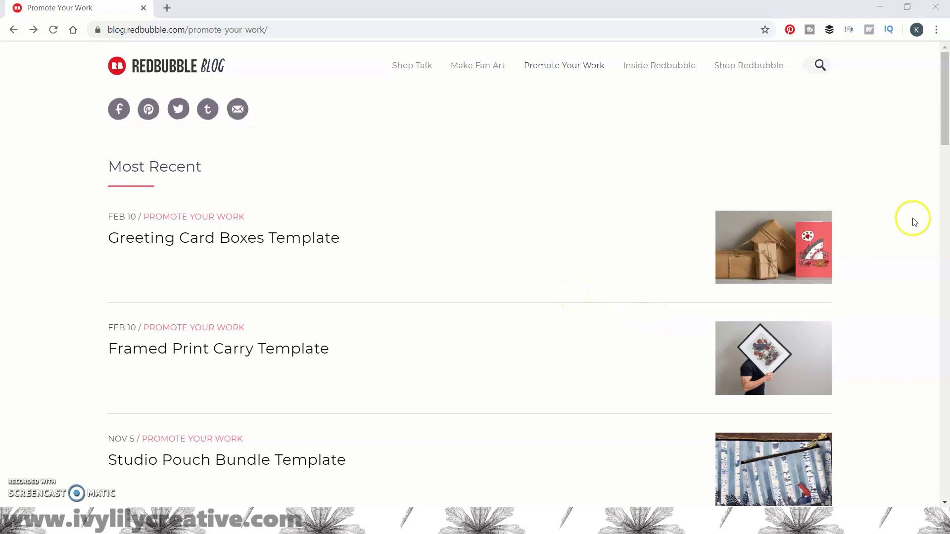
Scroll through the Promote Your Work template posts and load the next batch.
scroll(914, 222, down, 4)
scroll(914, 222, down, 2)
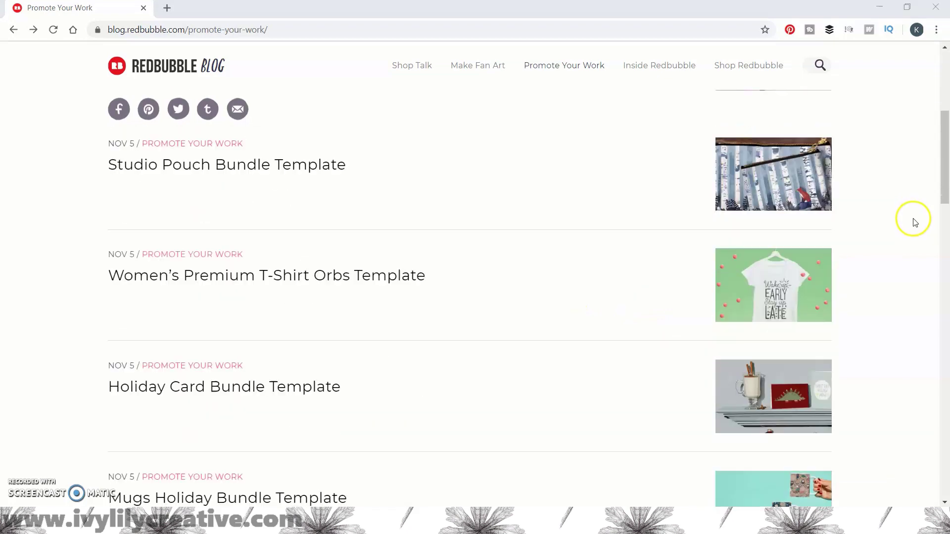
scroll(914, 223, down, 5)
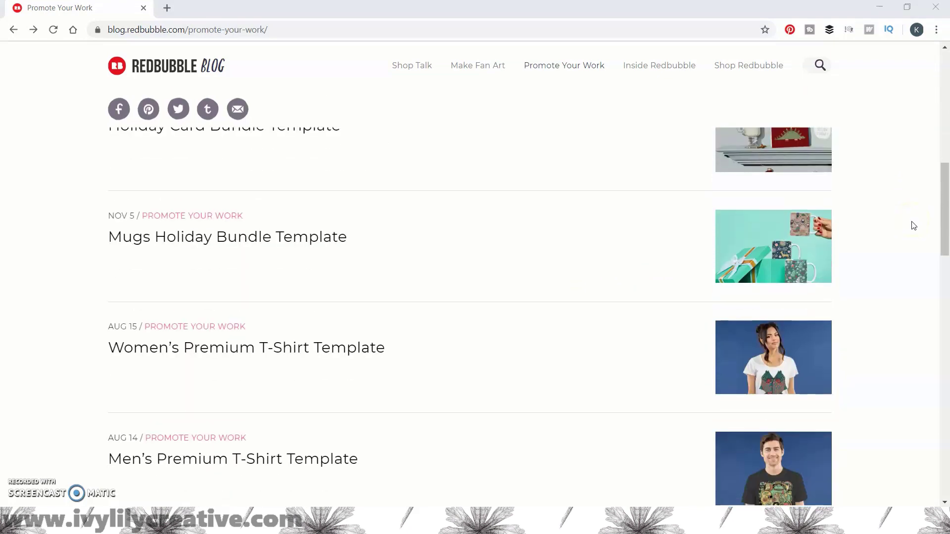
scroll(914, 226, down, 6)
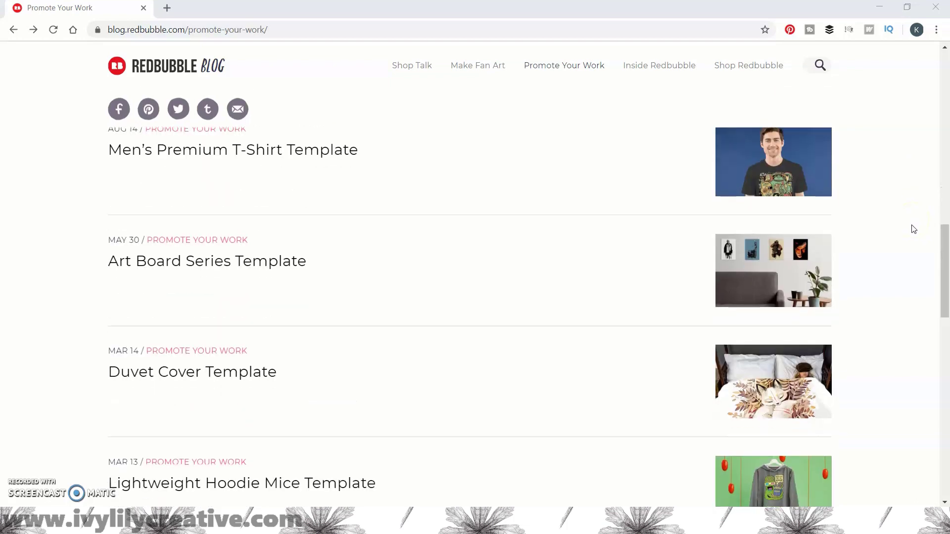
scroll(913, 229, down, 1)
scroll(912, 232, down, 2)
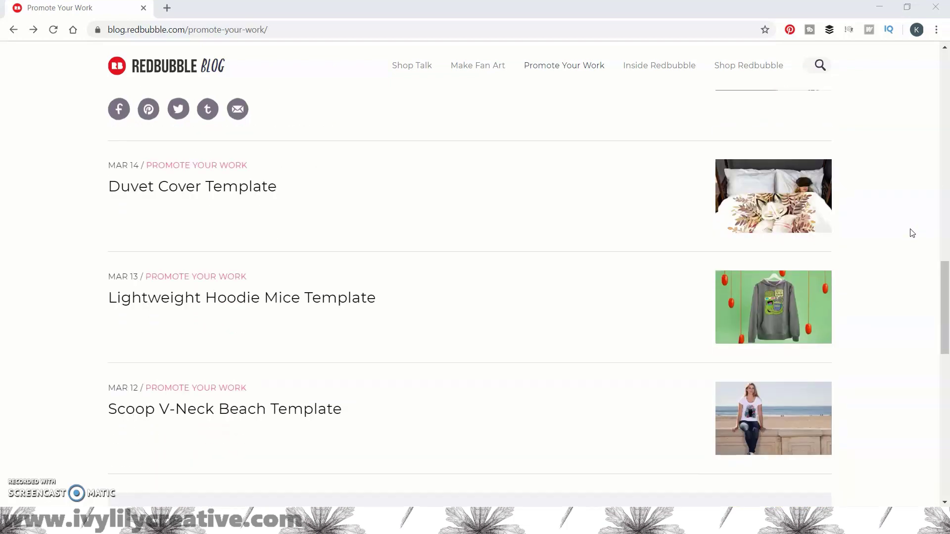
scroll(912, 234, down, 2)
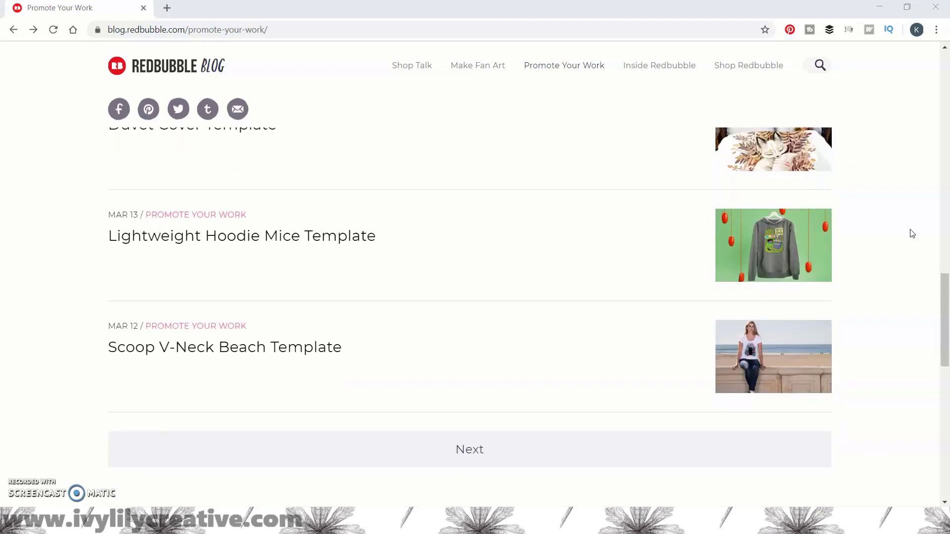
click(494, 380)
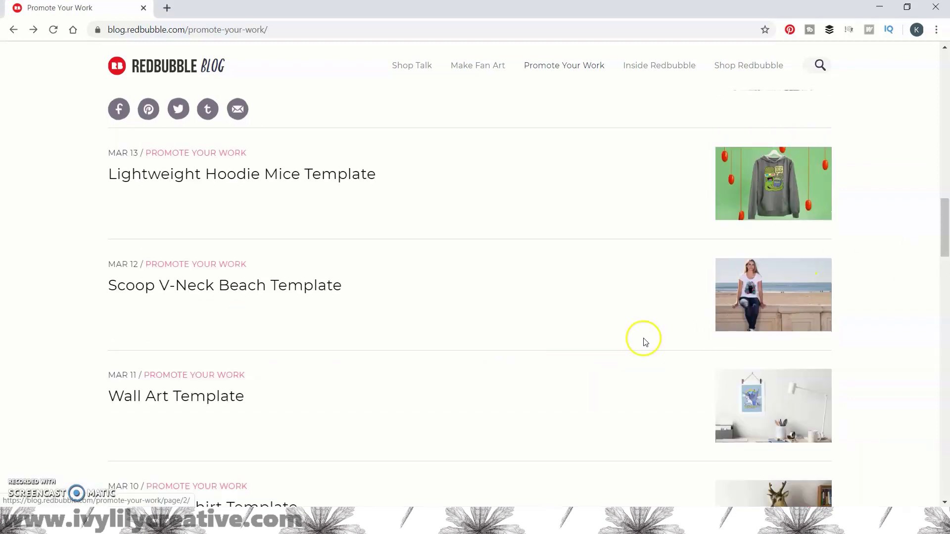
Scroll further down and show the older template posts.
scroll(883, 279, down, 2)
scroll(884, 281, down, 6)
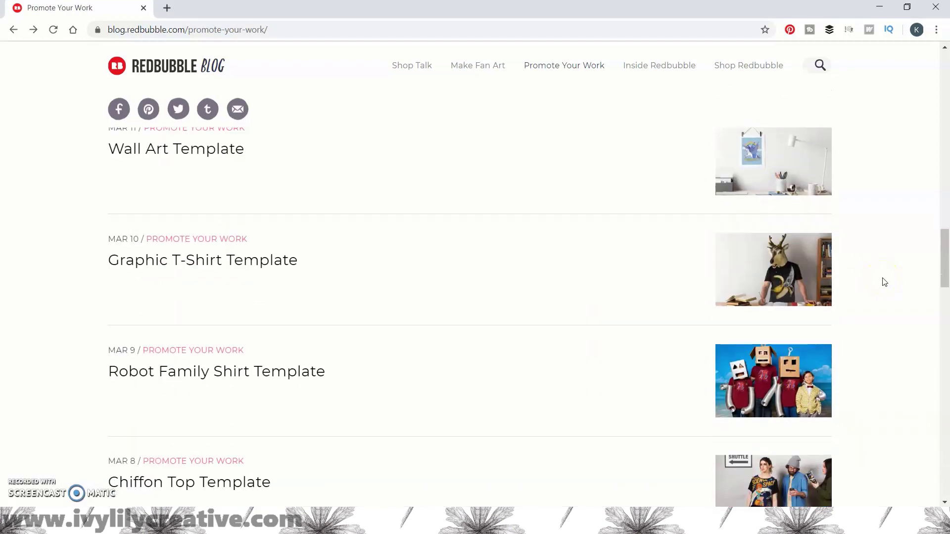
scroll(884, 282, down, 4)
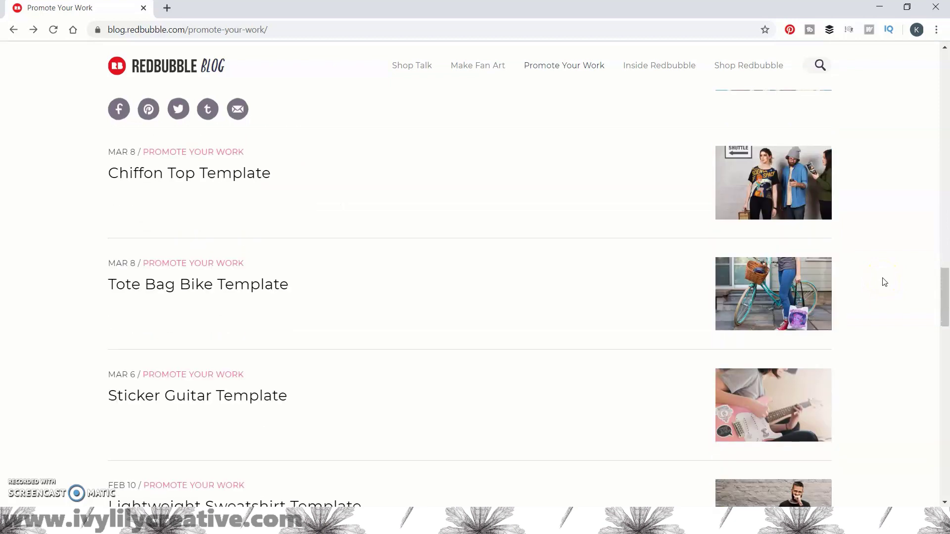
scroll(884, 282, down, 5)
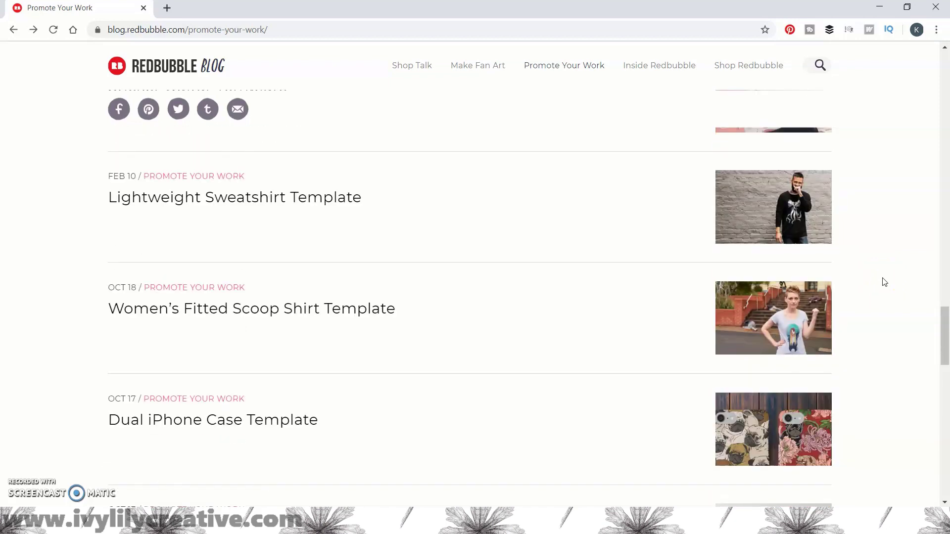
scroll(884, 283, down, 2)
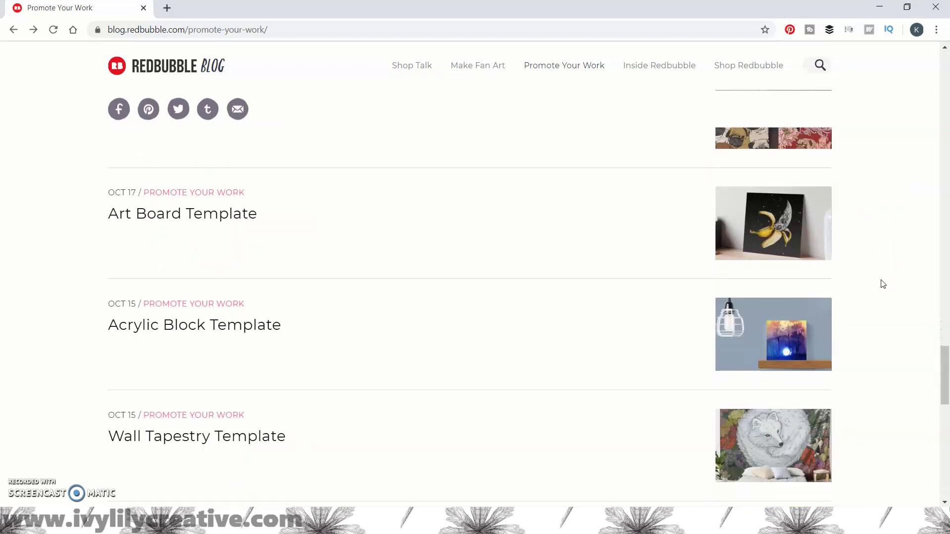
scroll(882, 283, down, 2)
click(468, 418)
Open the Duvet Cover Template post and download the template into Redbubble templates.
click(214, 309)
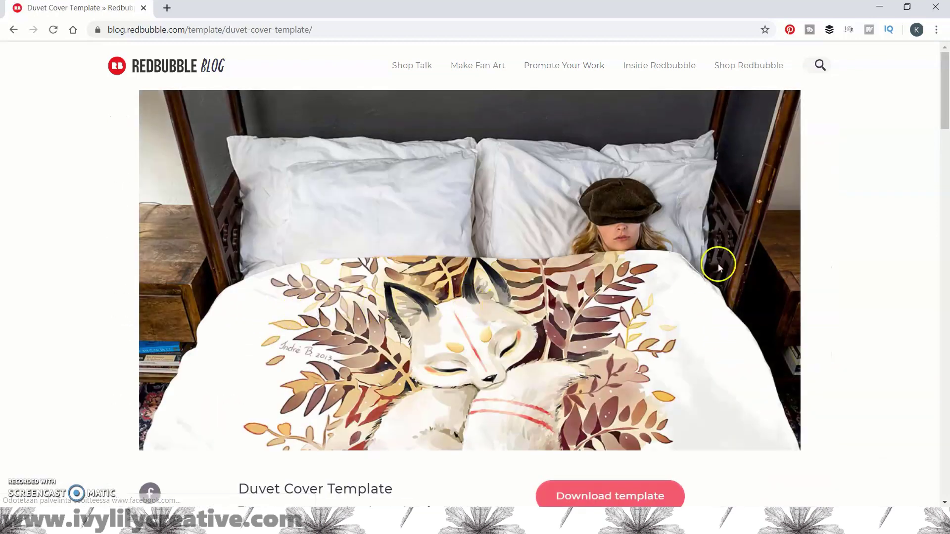
scroll(843, 237, down, 3)
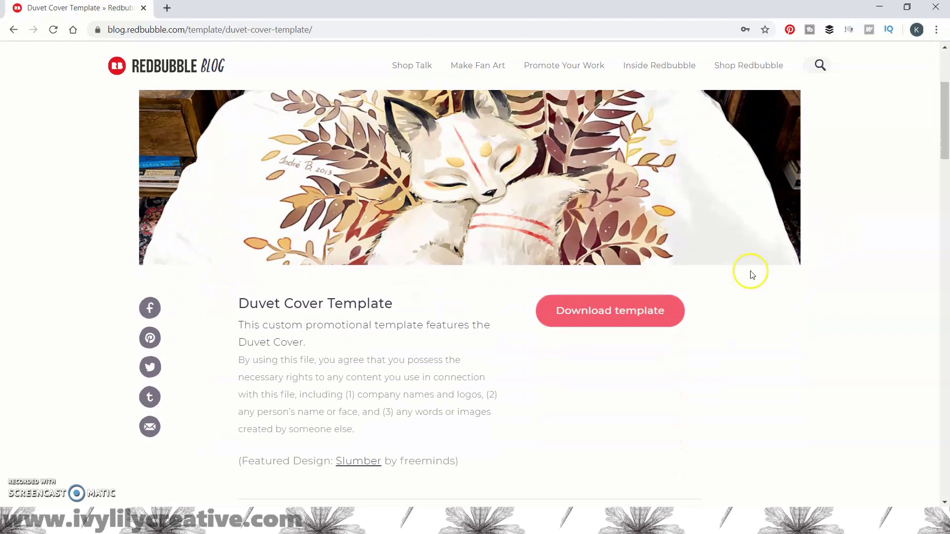
click(602, 311)
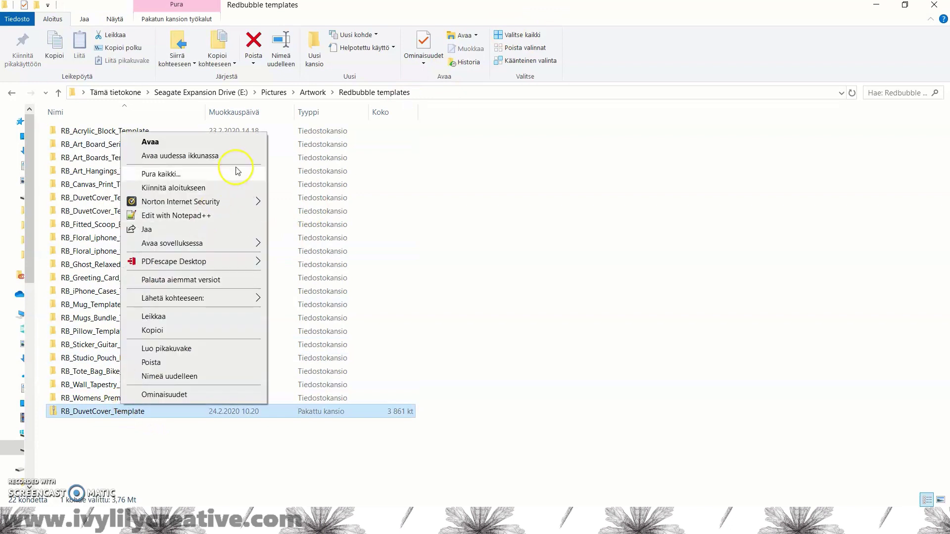
Extract the RB_DuvetCover_Template zip, appending 3 to the destination folder name.
click(235, 170)
click(505, 182)
text(3)
key(Return)
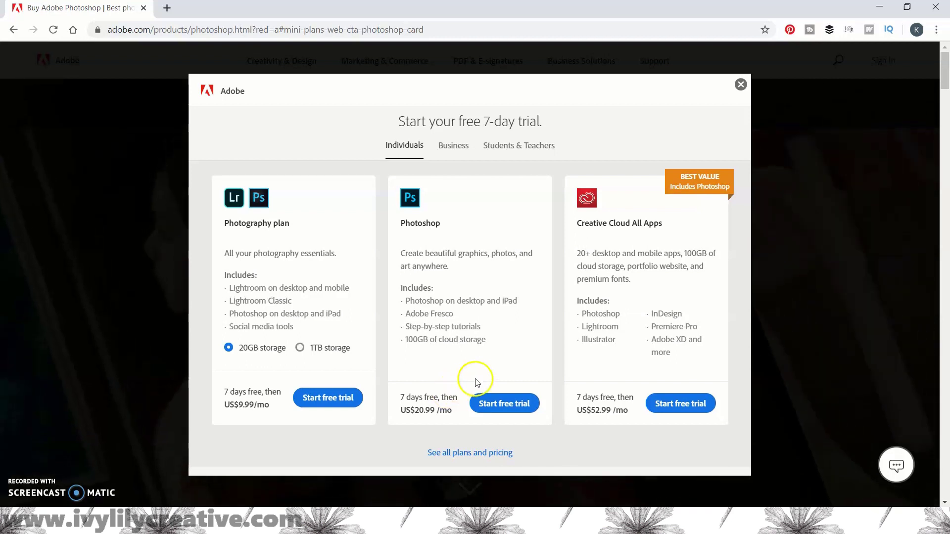
Bring up Photoshop's free 7-day trial plans from adobe.com's Free trial button.
click(505, 411)
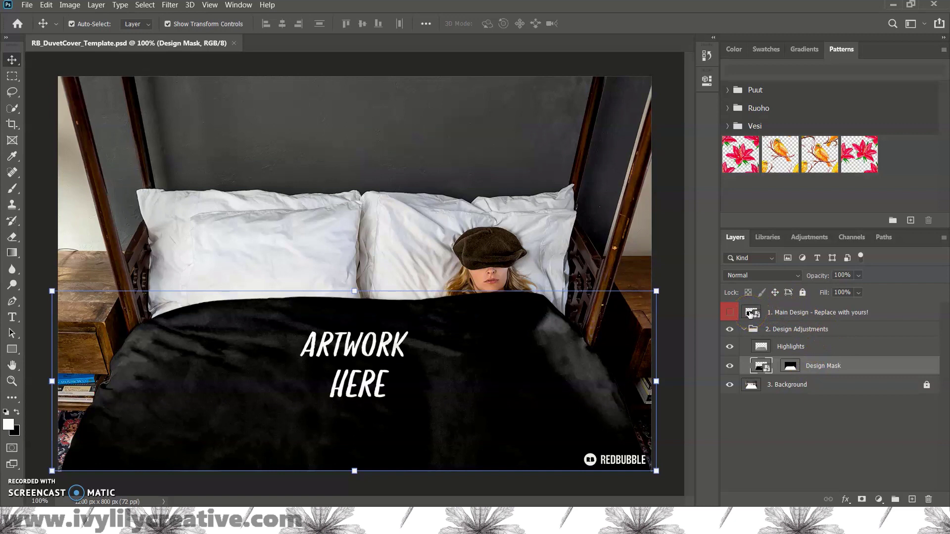
Toggle the Main Design layer's visibility and open its smart object as Rectangle 1.psb.
click(730, 313)
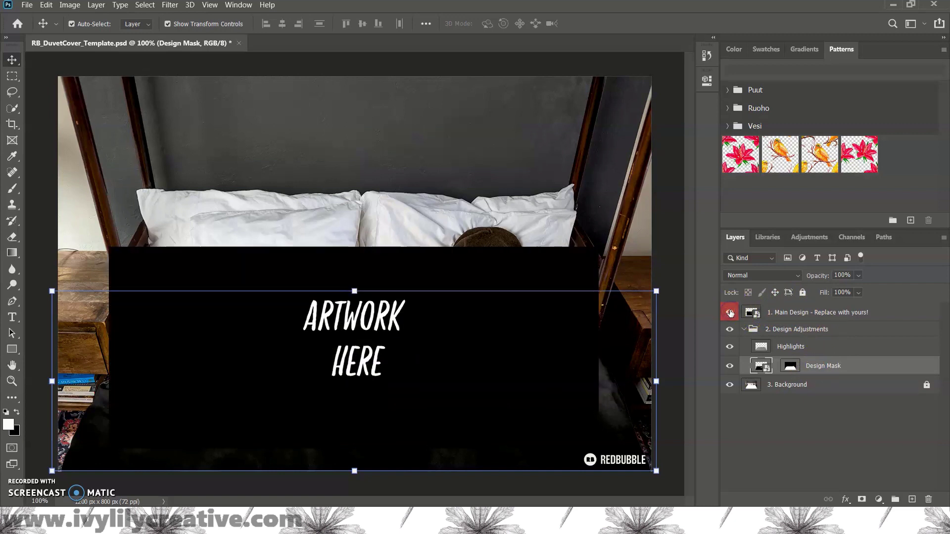
click(730, 312)
double_click(754, 312)
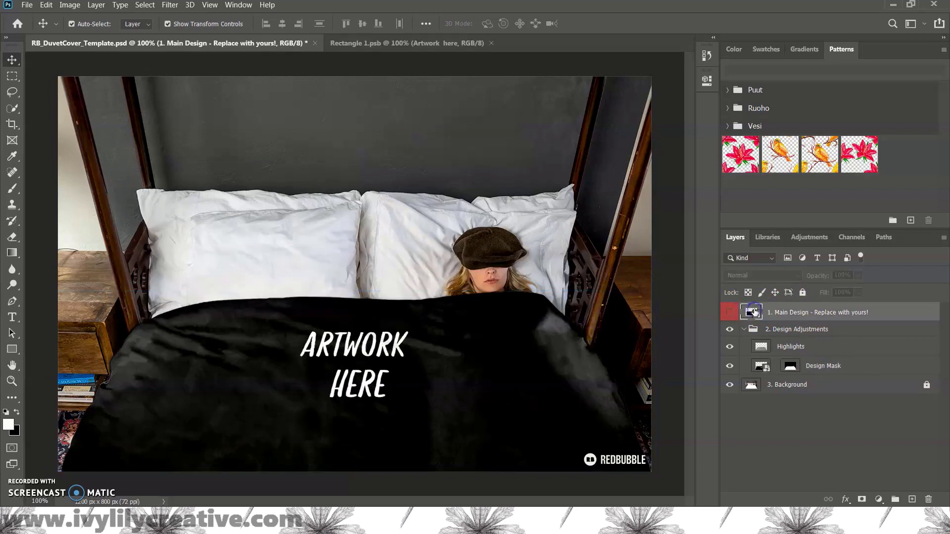
Place the birds pattern diagonal tiled2 image as an embedded layer.
click(793, 360)
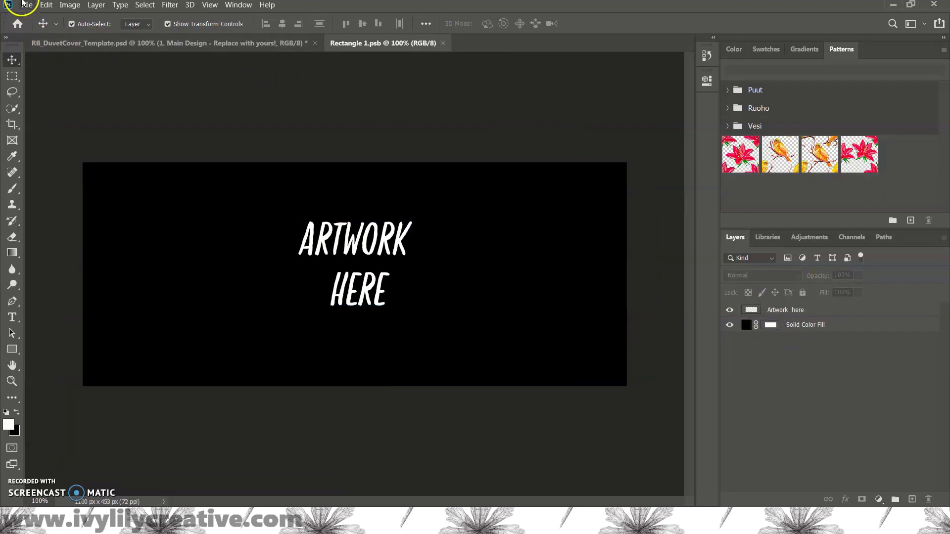
click(25, 5)
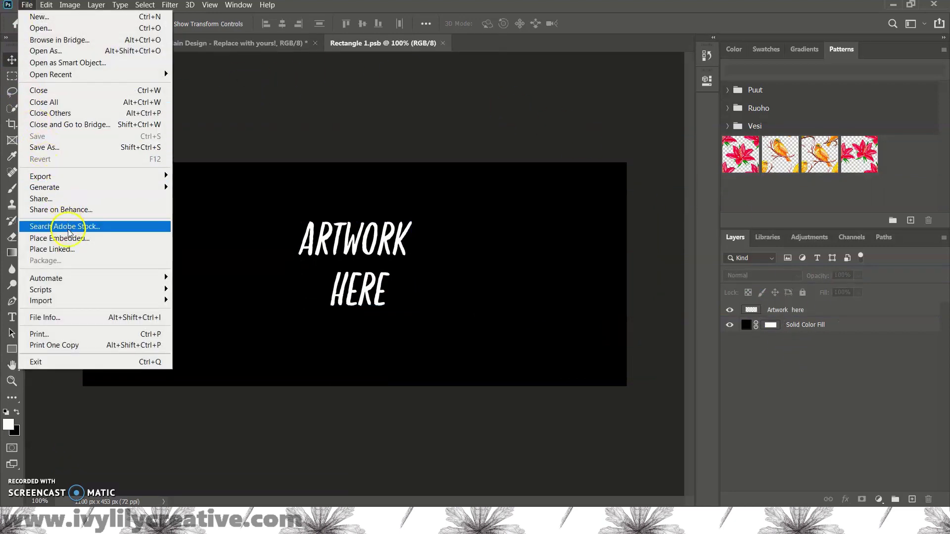
click(122, 240)
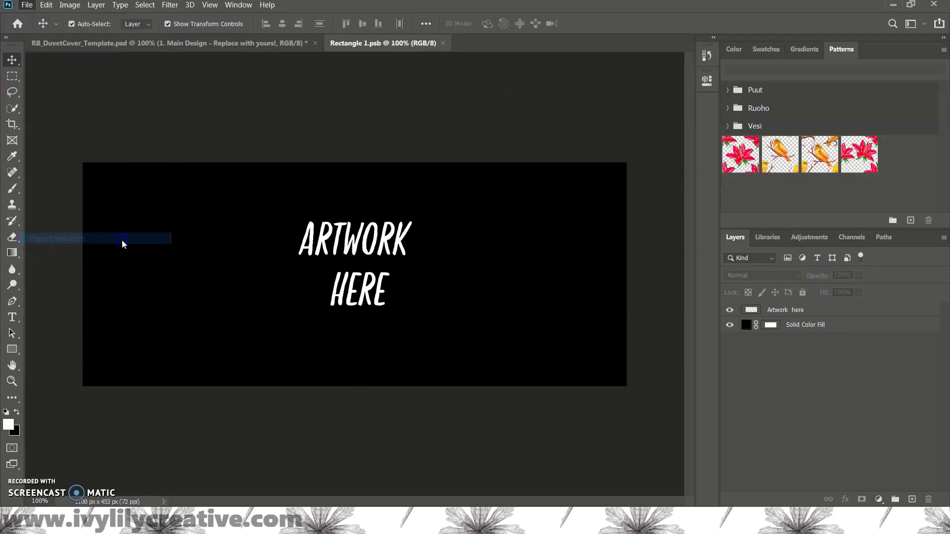
scroll(469, 229, down, 6)
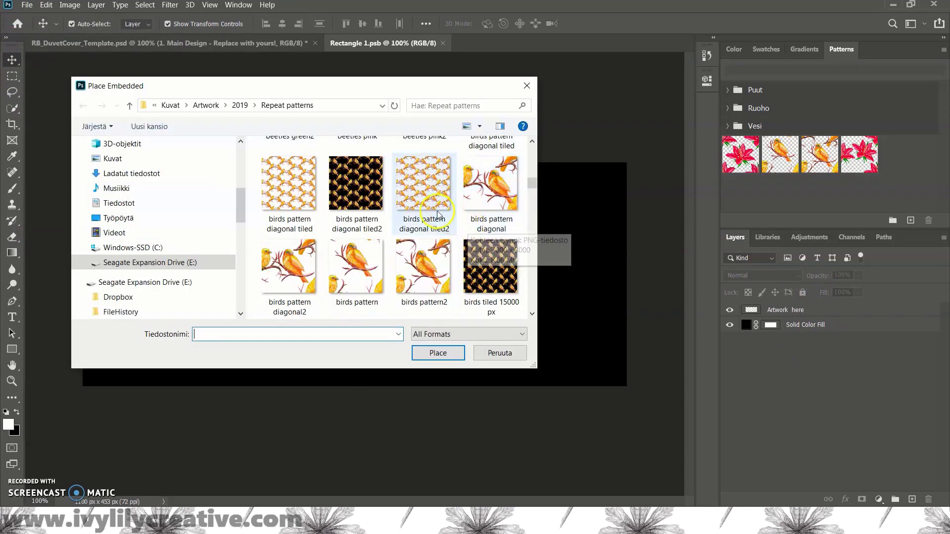
click(356, 183)
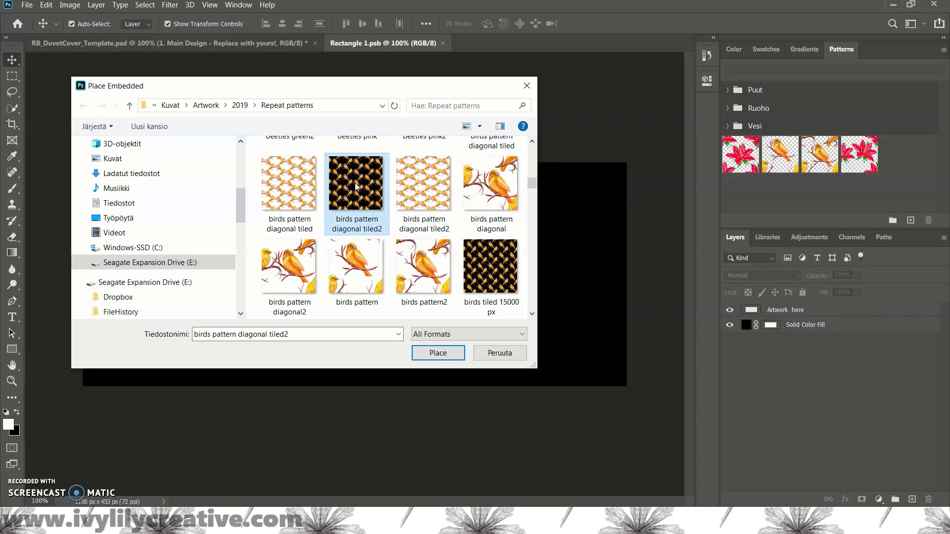
click(446, 350)
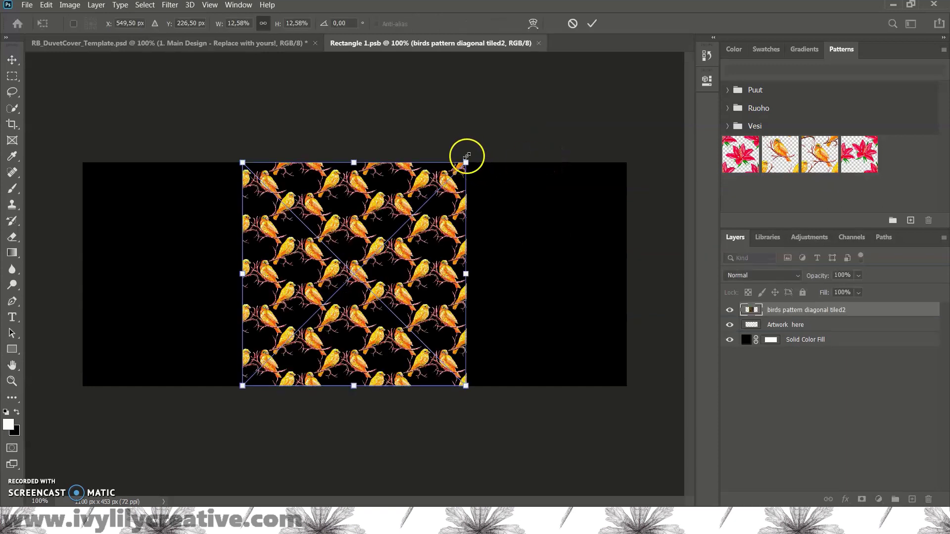
Scale the birds pattern to about 31% to fill the rectangle, commit, and save.
drag(468, 162, 579, 52)
drag(242, 386, 48, 490)
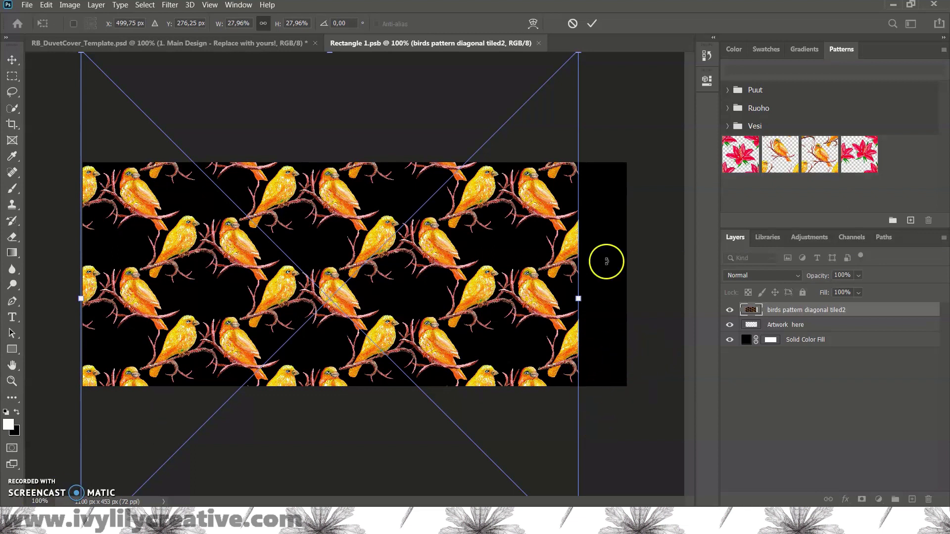
drag(580, 53, 636, 11)
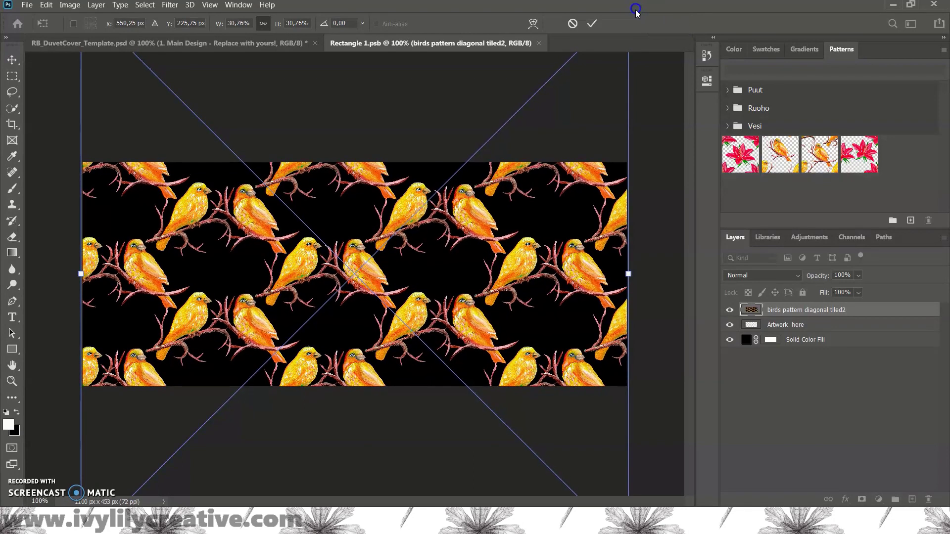
click(593, 23)
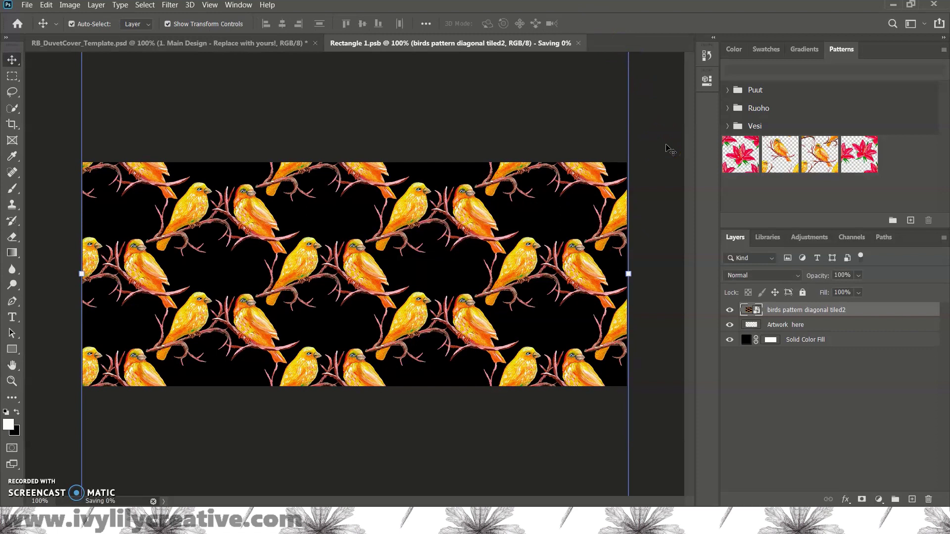
key(ctrl+s)
click(309, 49)
On the RB_DuvetCover_Template tab, toggle Design Adjustments, Background, Highlights and Design Mask off and on.
click(241, 43)
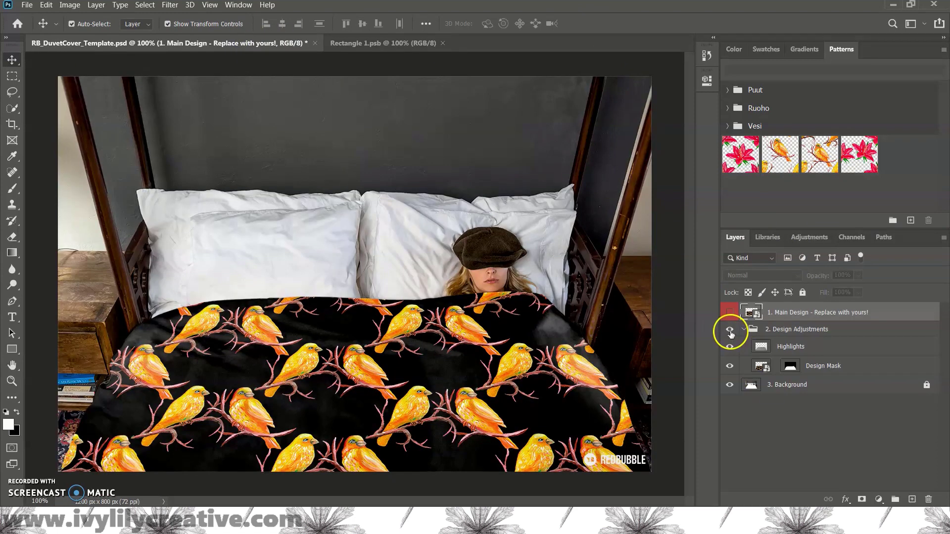
click(730, 330)
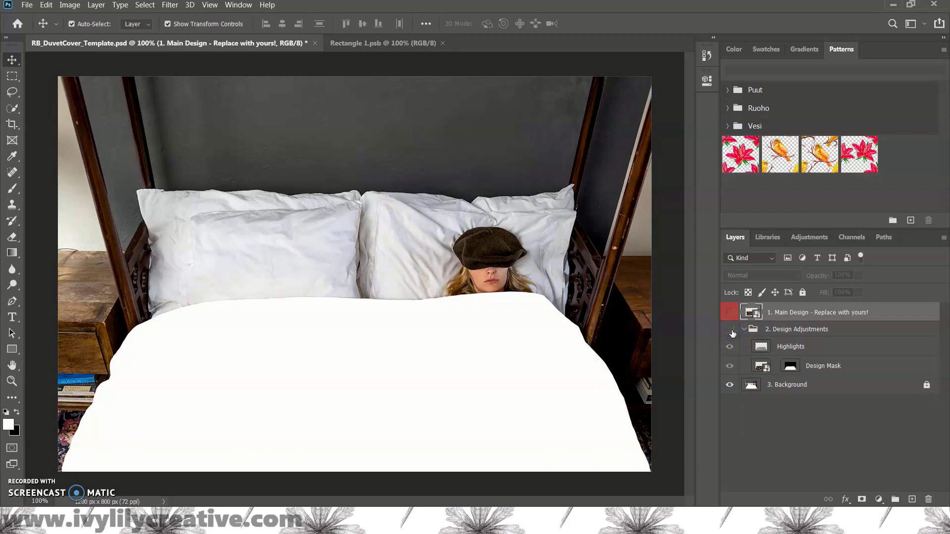
click(730, 330)
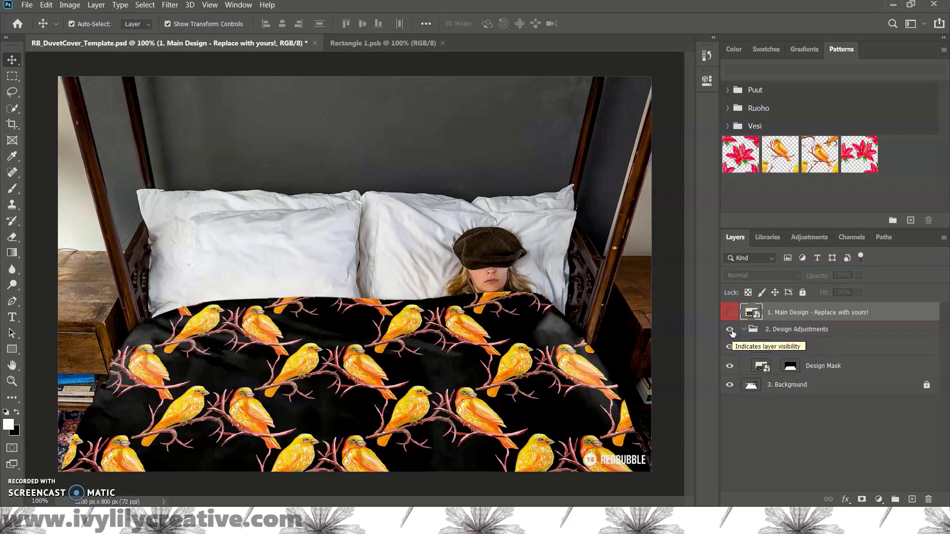
click(729, 384)
click(729, 384)
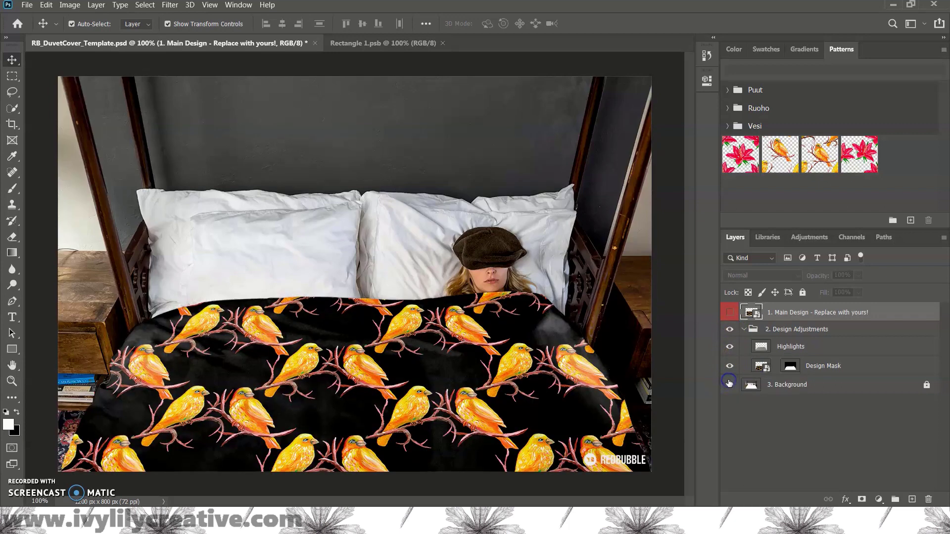
click(729, 346)
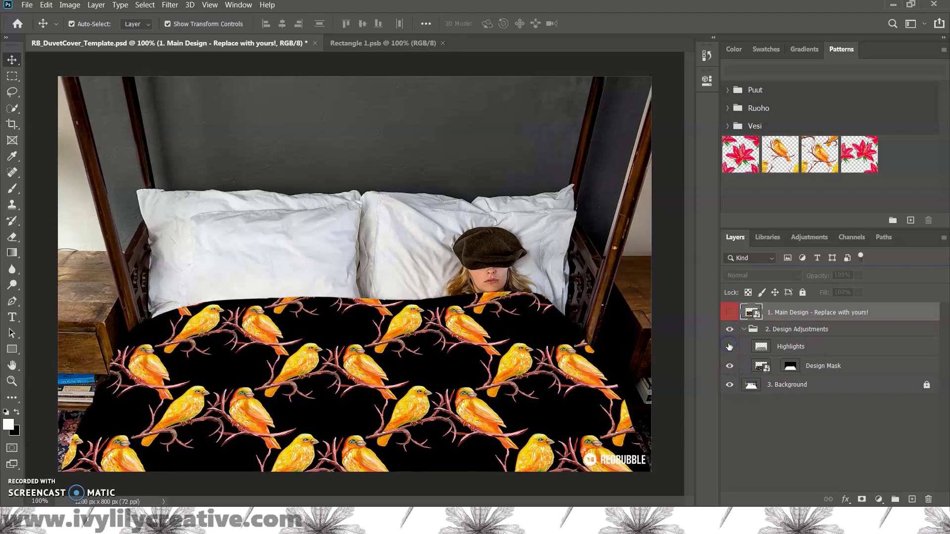
click(728, 346)
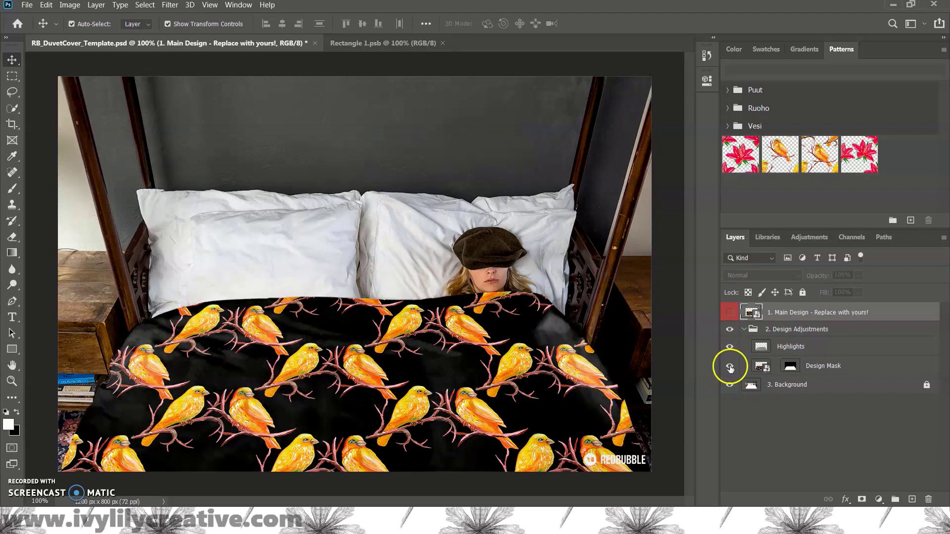
click(729, 366)
click(729, 367)
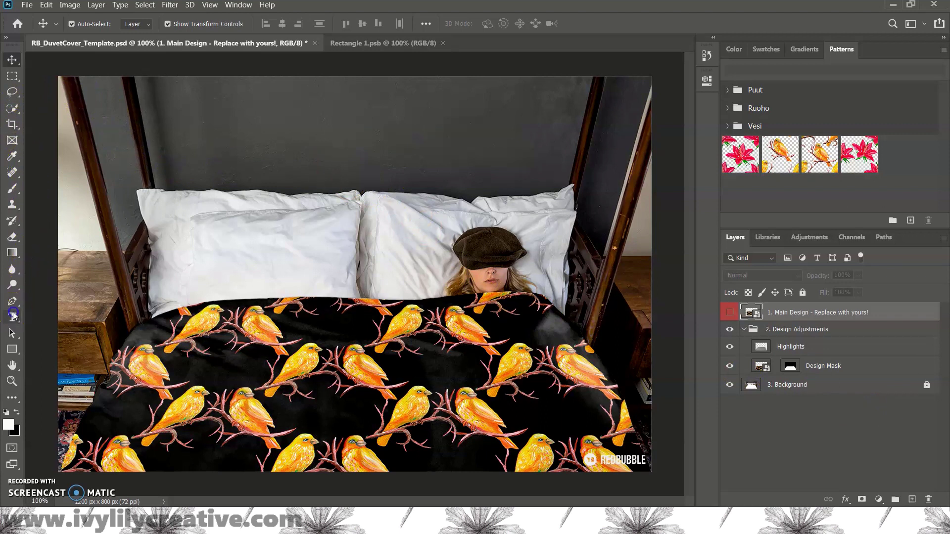
Add a centre-aligned NEW DESIGNS! text box on the wall above the bed.
key(t)
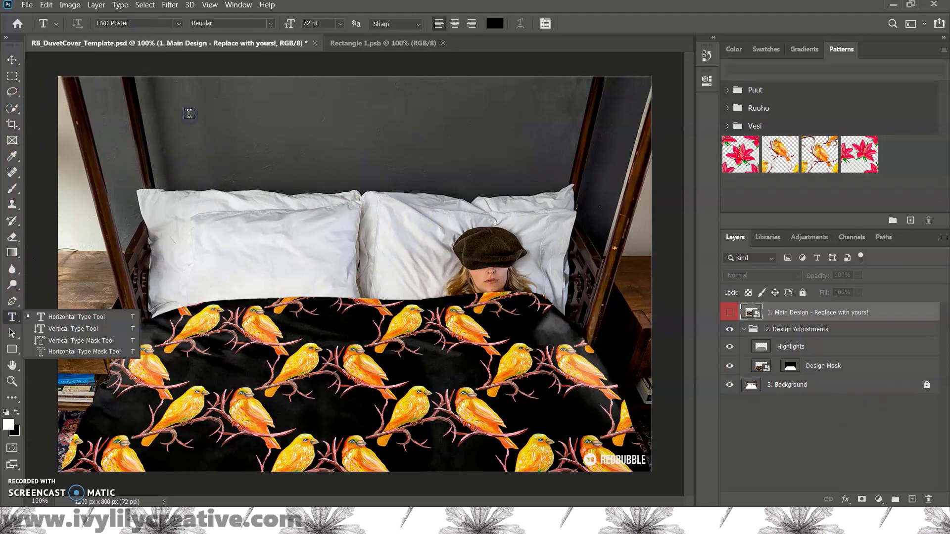
drag(191, 113, 370, 172)
text(NEW DESIGNS)
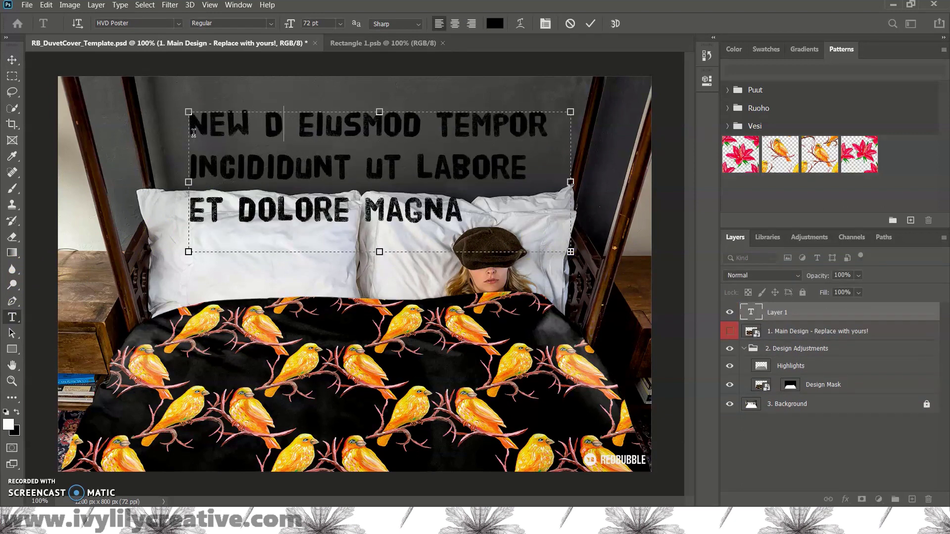
text(!)
key(Delete)
key(ctrl+a)
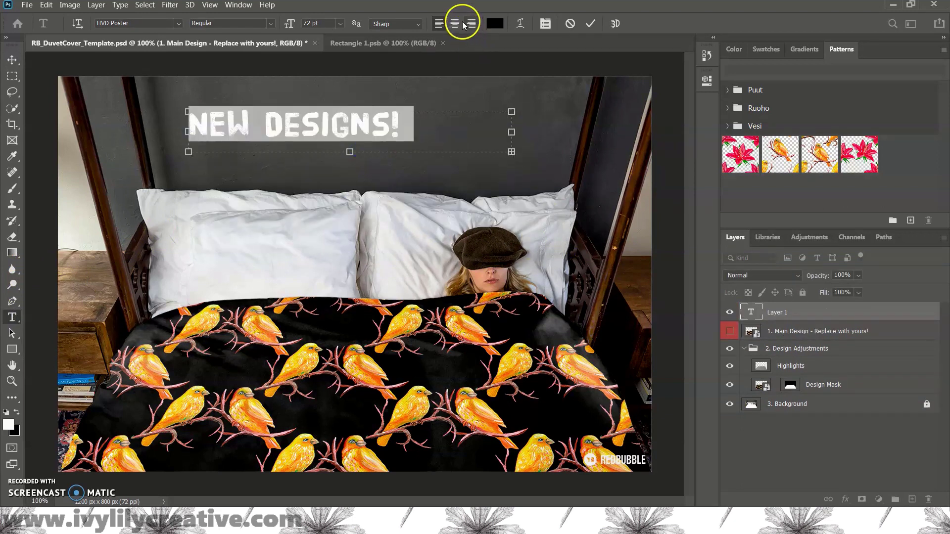
click(455, 23)
Make the heading white (ffffff) at 100 pt and commit the text.
click(495, 24)
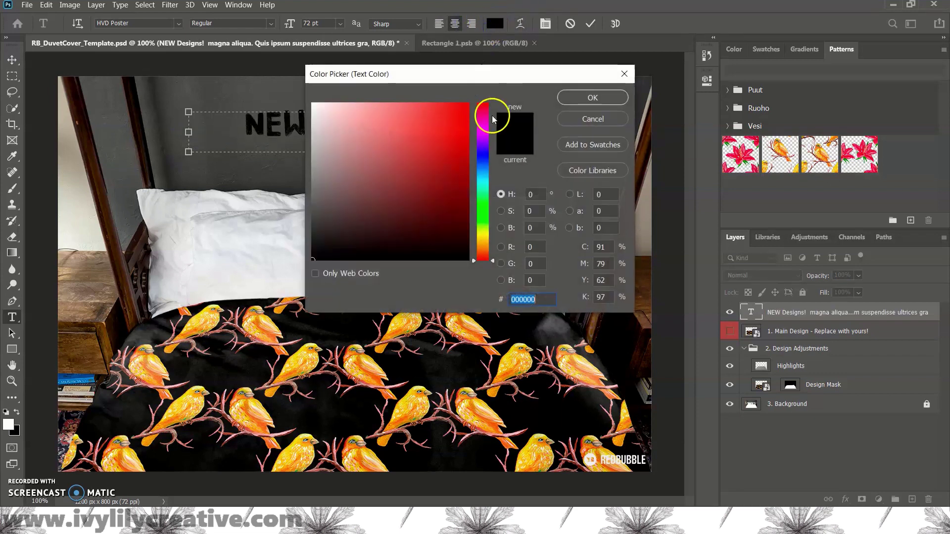
click(313, 104)
click(598, 97)
click(340, 23)
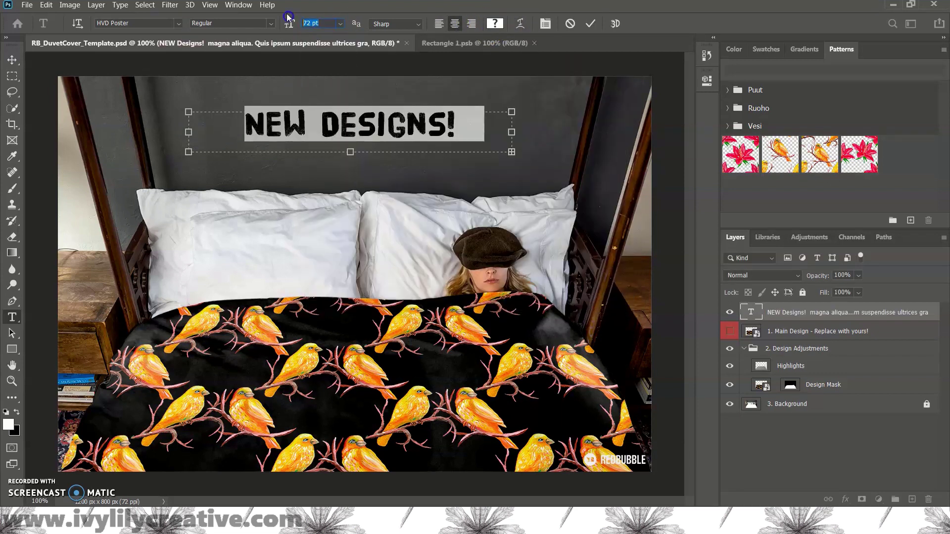
text(100)
key(Return)
click(179, 22)
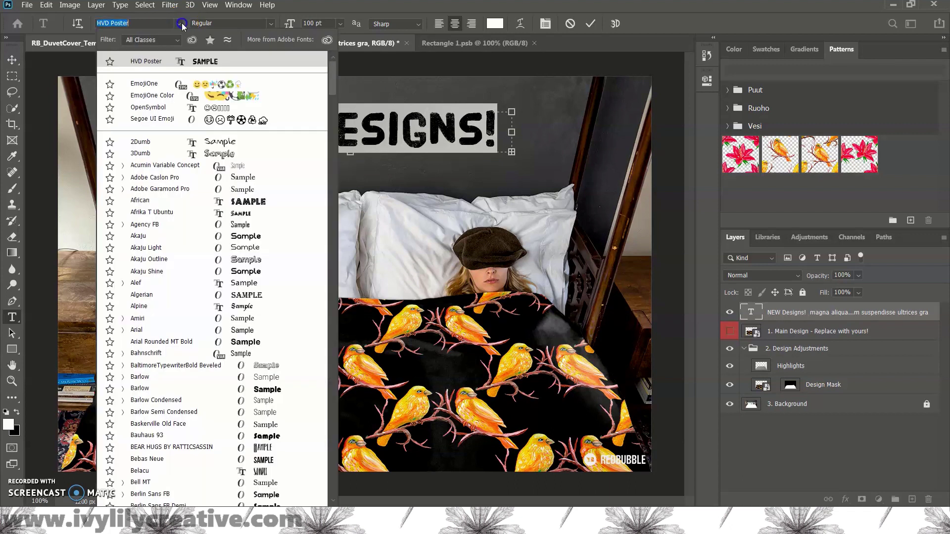
scroll(250, 159, up, 10)
click(20, 38)
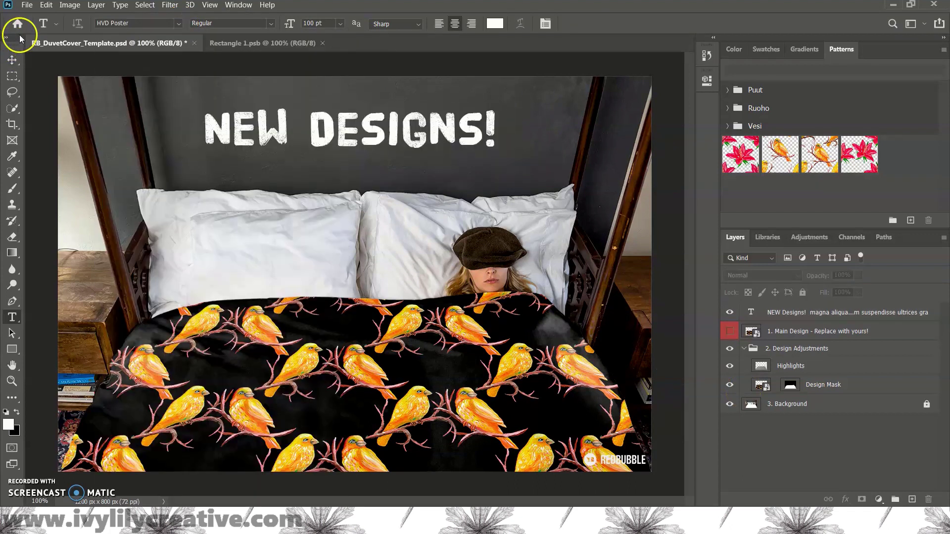
Save the mockup under a new name as RB_DuvetCover_Template4.psd.
click(23, 6)
click(74, 148)
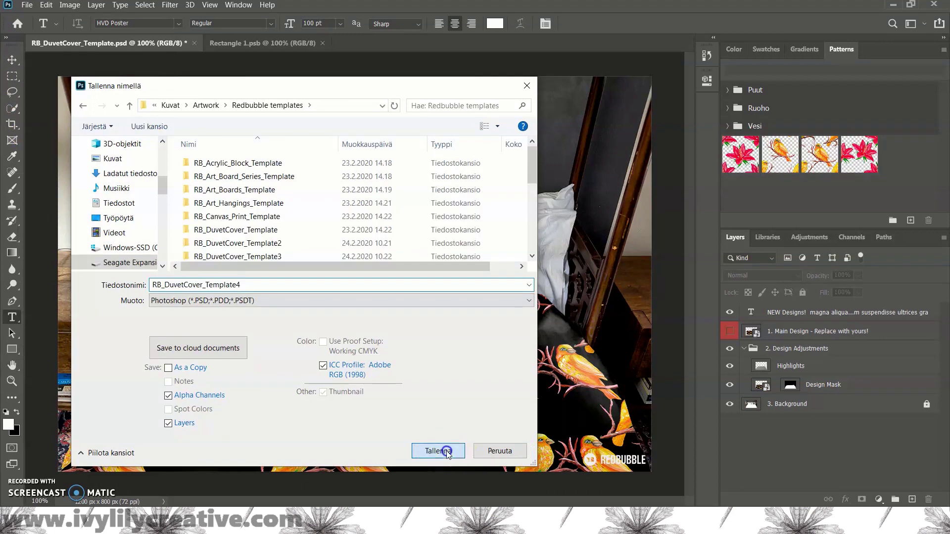
click(438, 450)
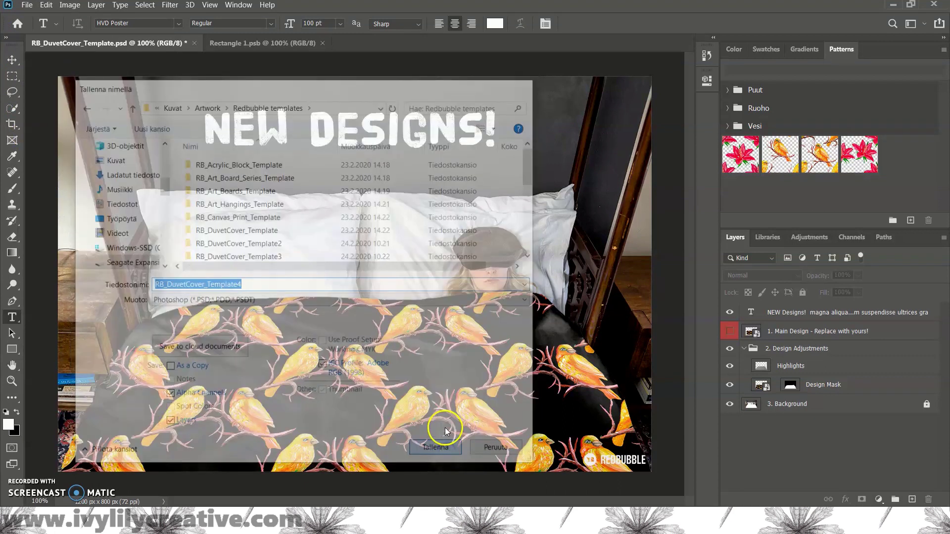
Save a JPEG copy named DuvetCover birds, accepting the JPEG quality settings.
click(27, 5)
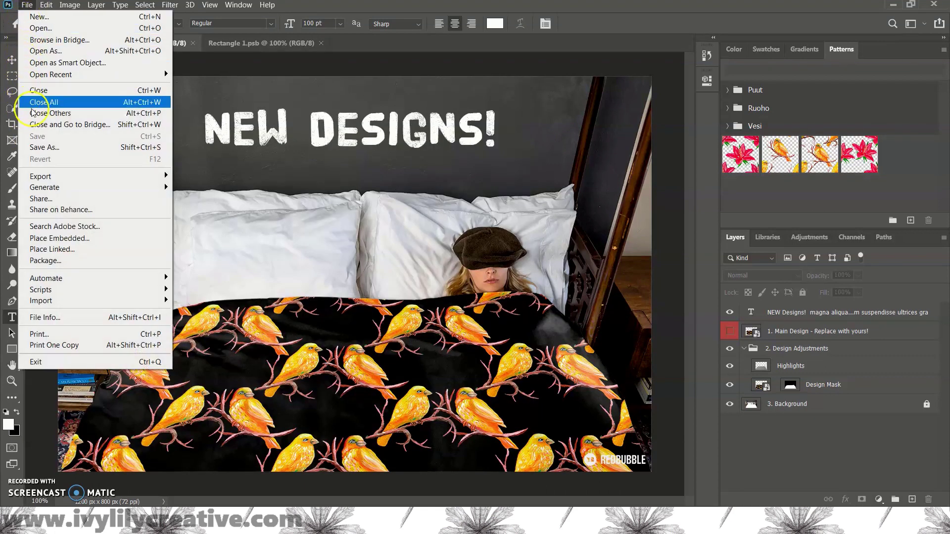
click(46, 147)
click(341, 300)
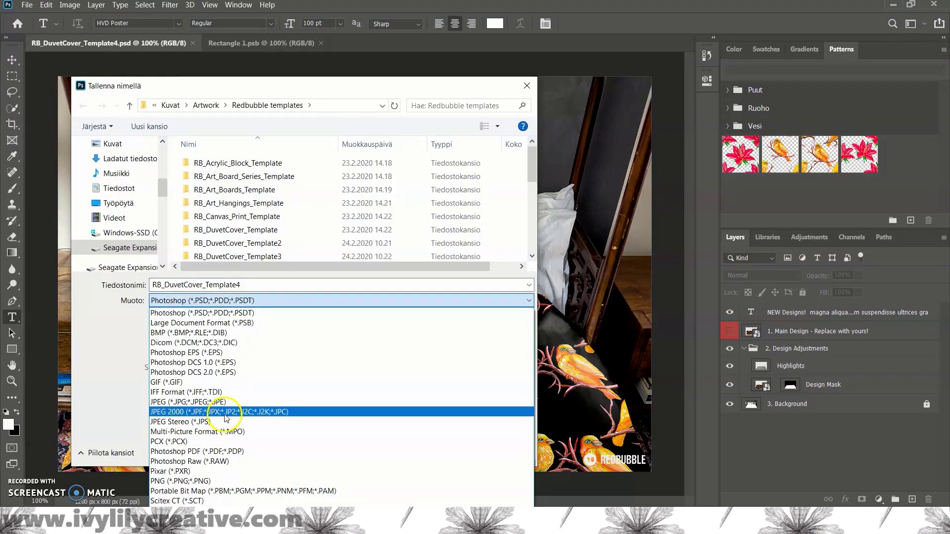
click(267, 346)
text(DuvetCover birds)
click(420, 443)
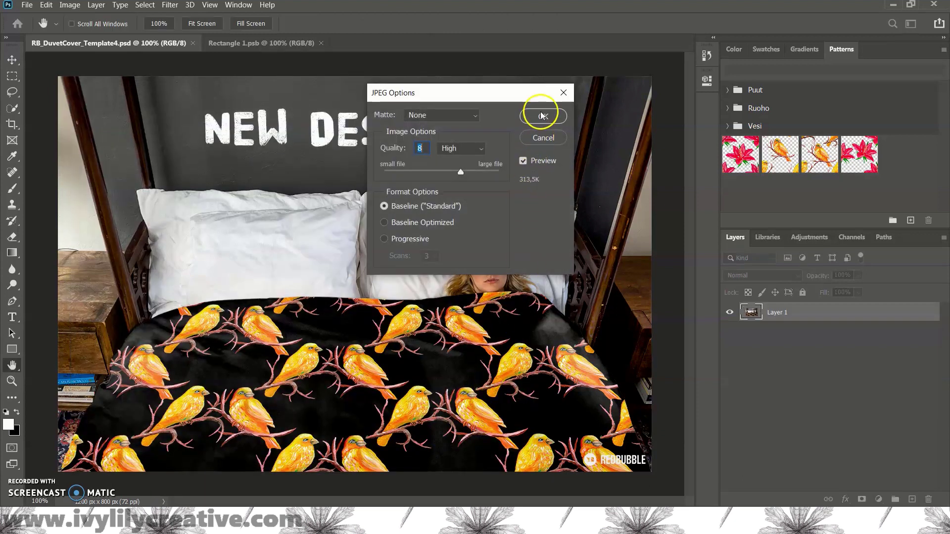
click(541, 116)
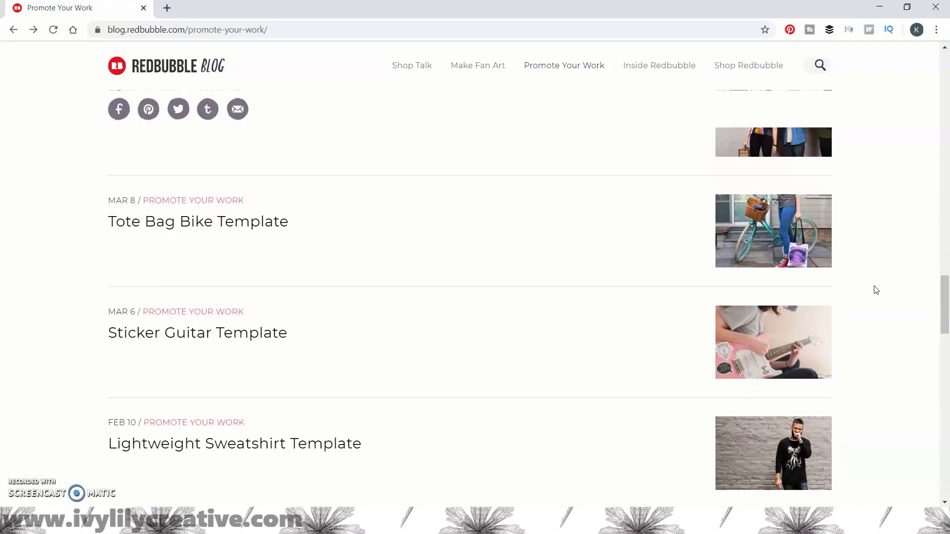
Open the Redbubble Blog's Sticker Guitar Template post and read through its layer instructions.
scroll(874, 290, down, 3)
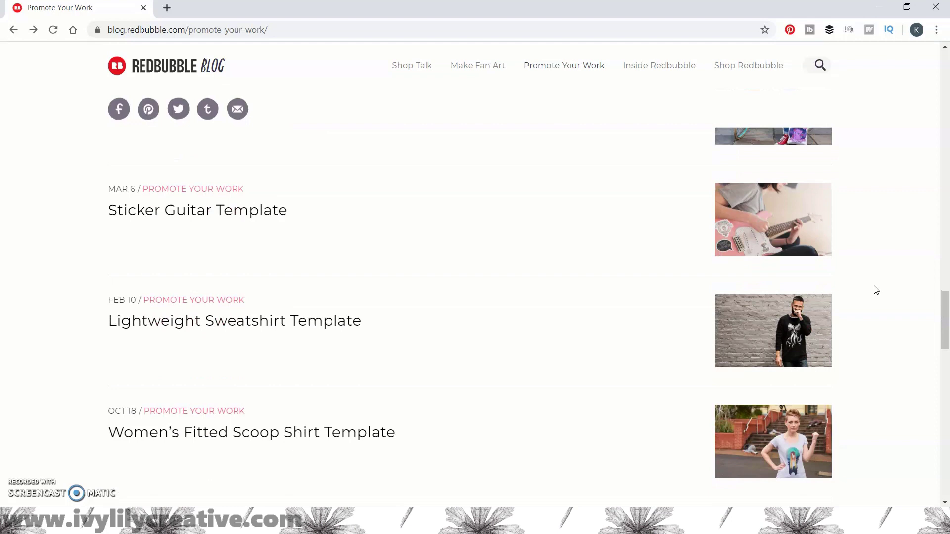
click(232, 212)
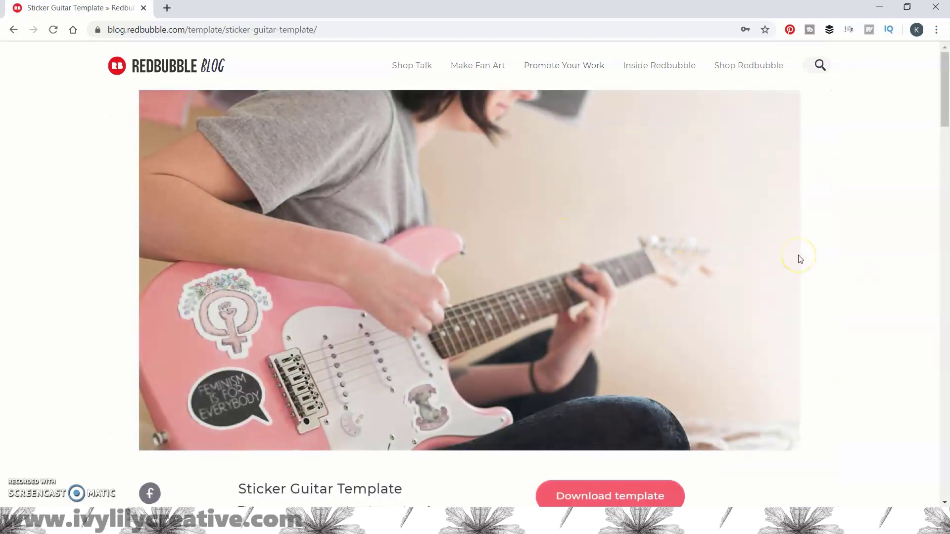
scroll(801, 259, down, 7)
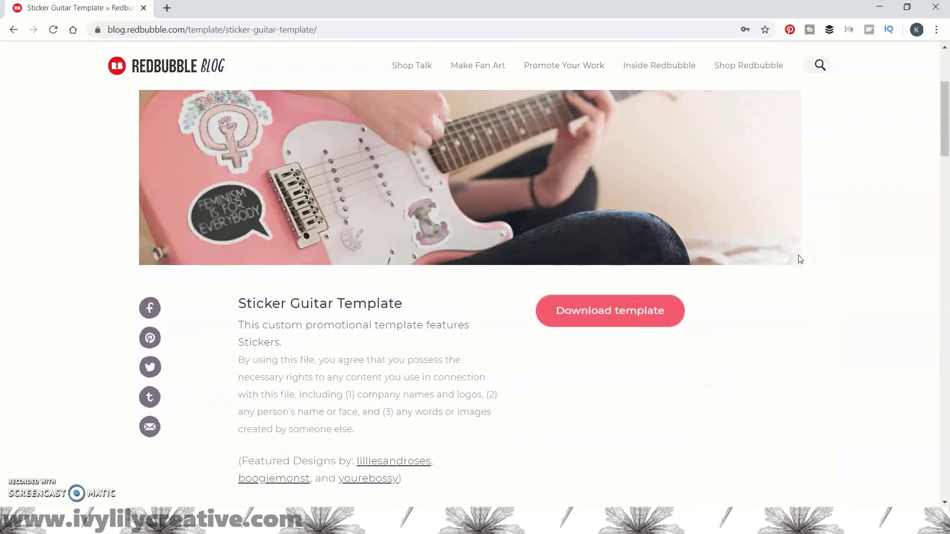
scroll(799, 262, down, 5)
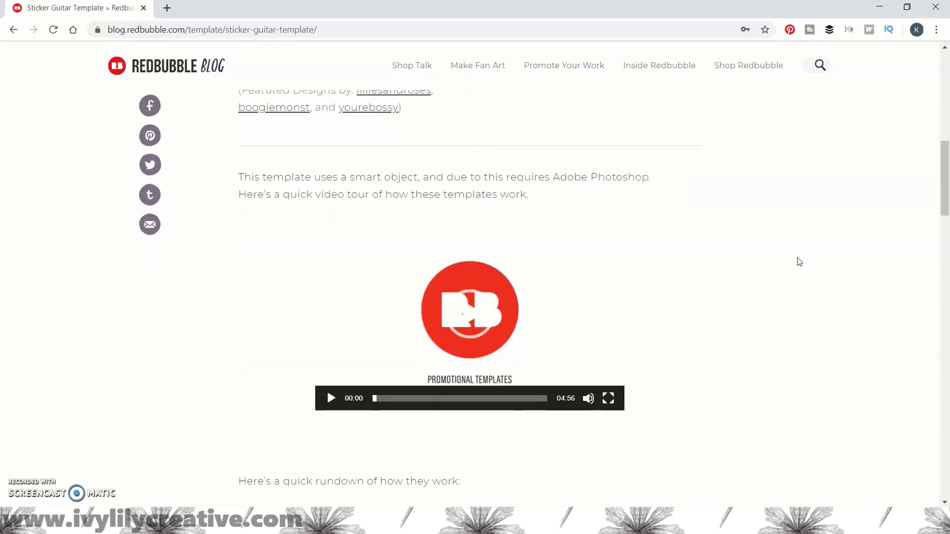
scroll(796, 264, down, 5)
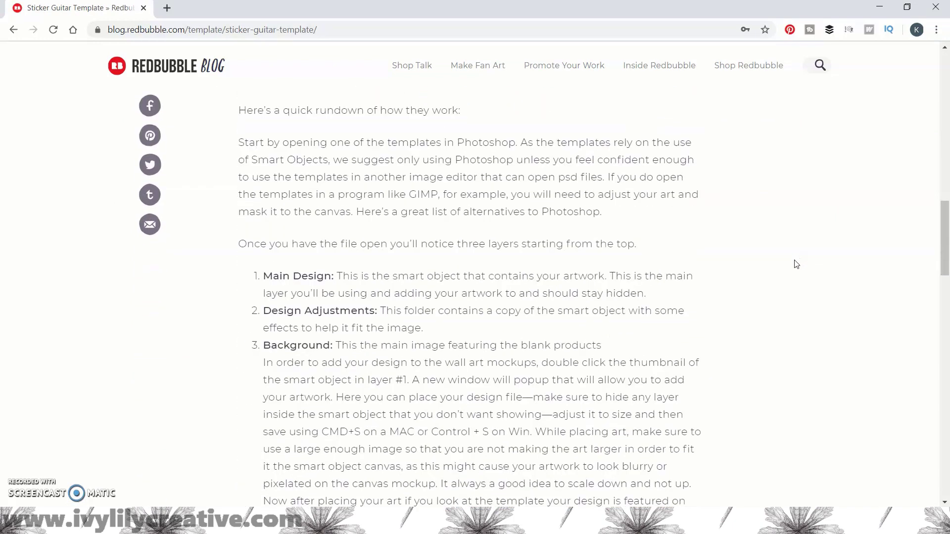
scroll(794, 265, down, 2)
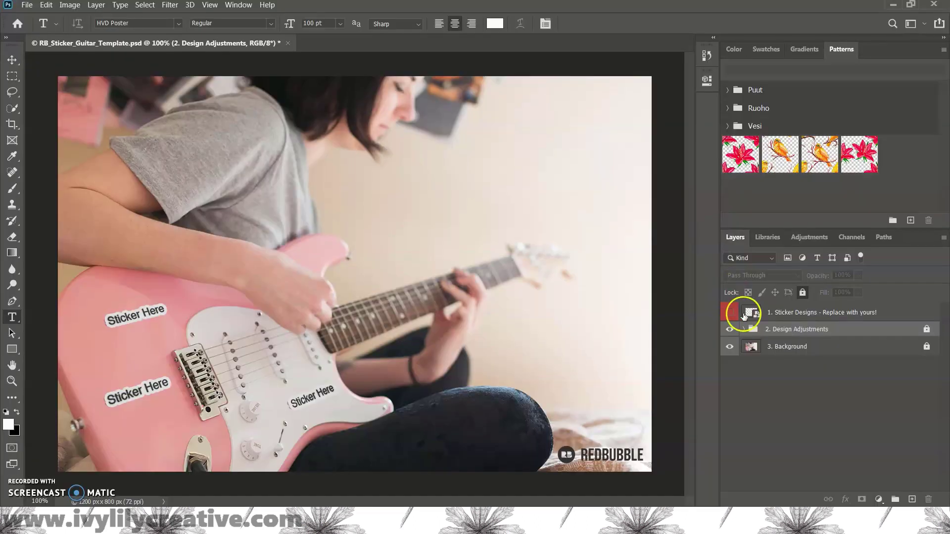
Edit the 1. Sticker Designs smart object and start File > Place Embedded.
double_click(750, 313)
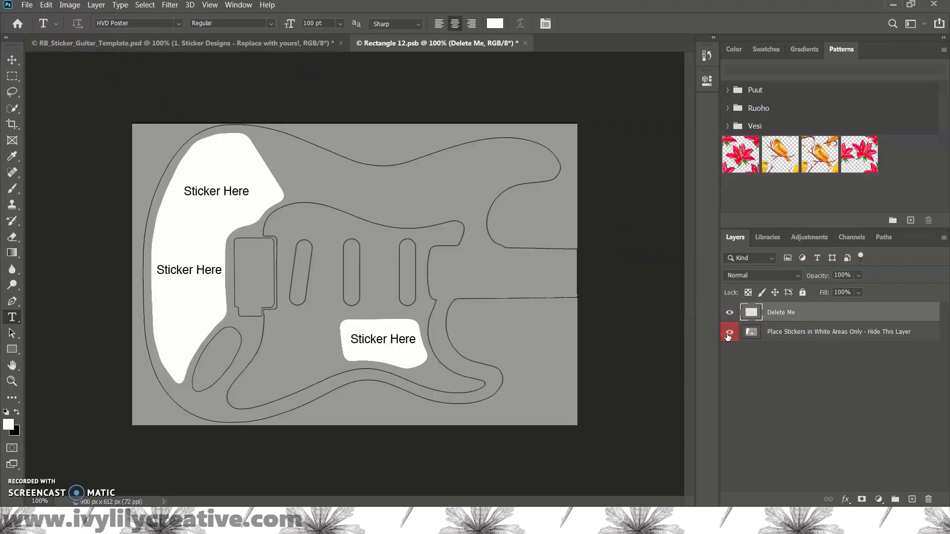
click(29, 6)
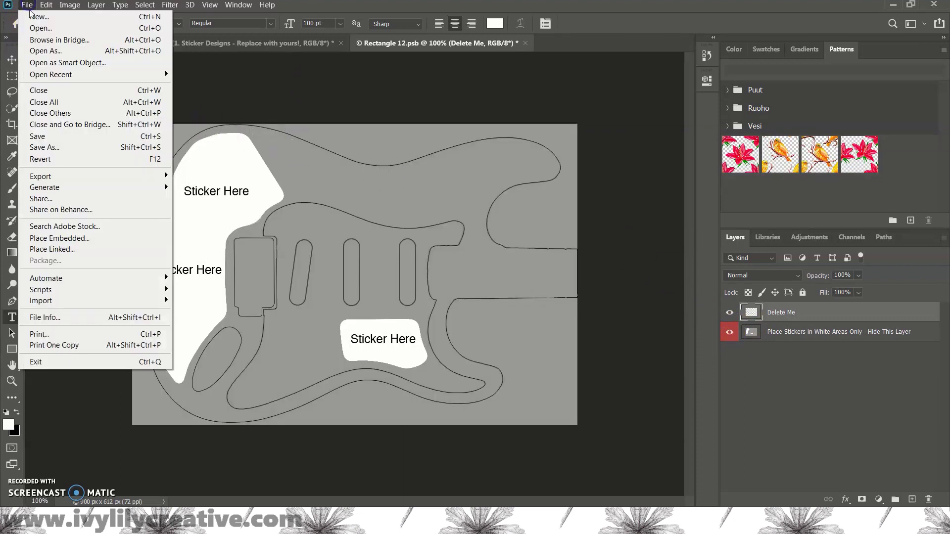
click(74, 238)
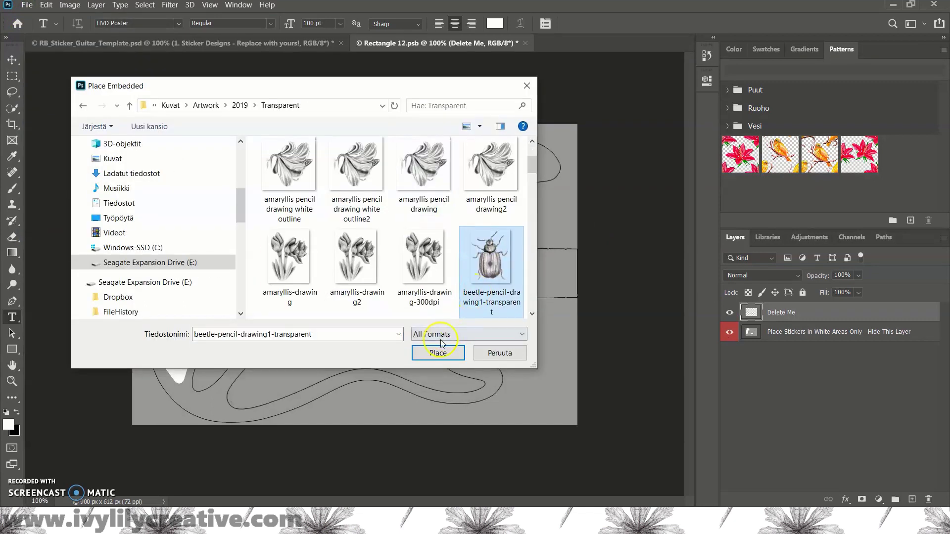
Place the beetle drawing at 35.74% scale, tilted about 32°, on the upper Sticker Here area.
click(441, 352)
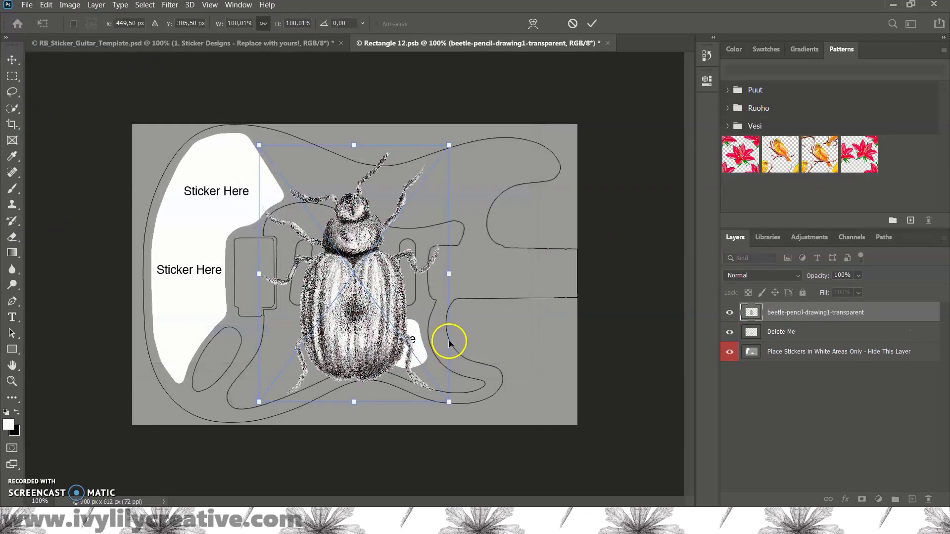
click(27, 5)
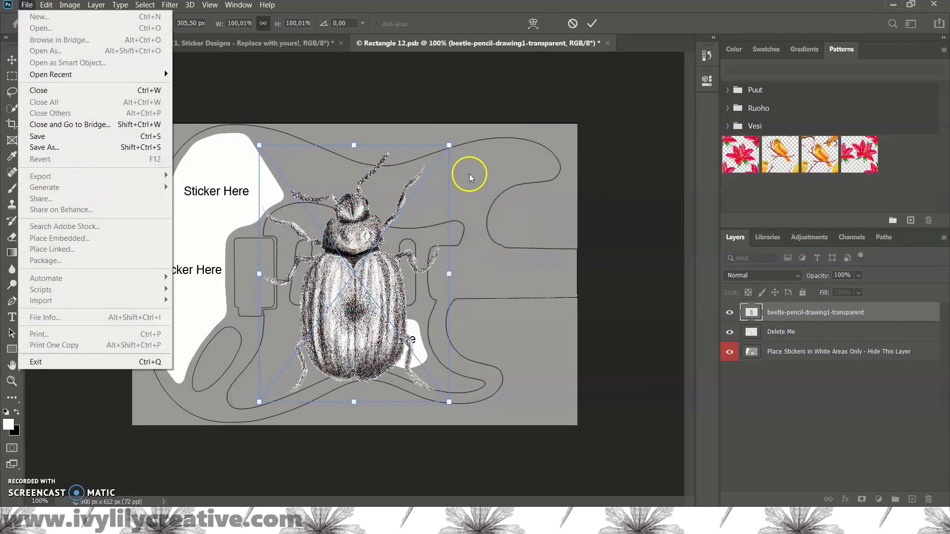
click(384, 124)
drag(448, 146, 327, 310)
click(294, 367)
drag(294, 367, 215, 191)
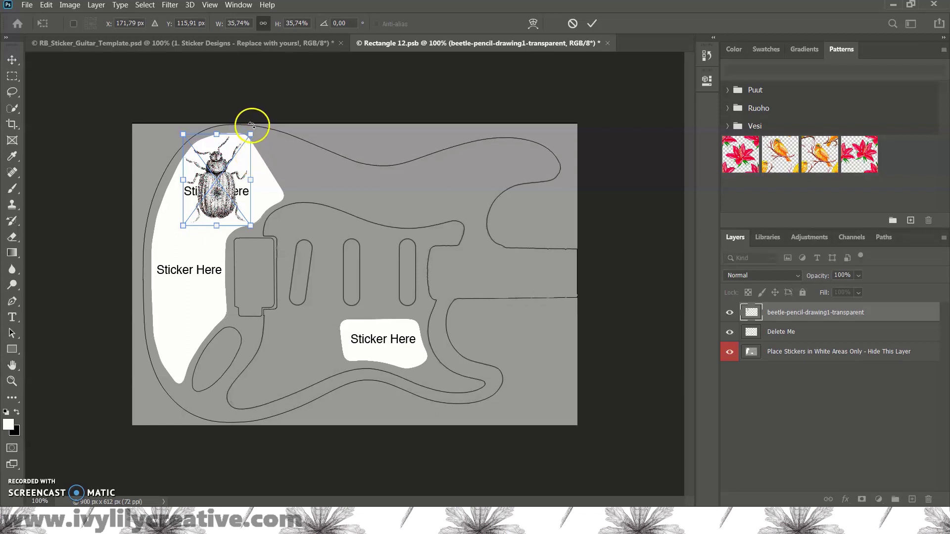
drag(252, 124, 269, 153)
click(442, 191)
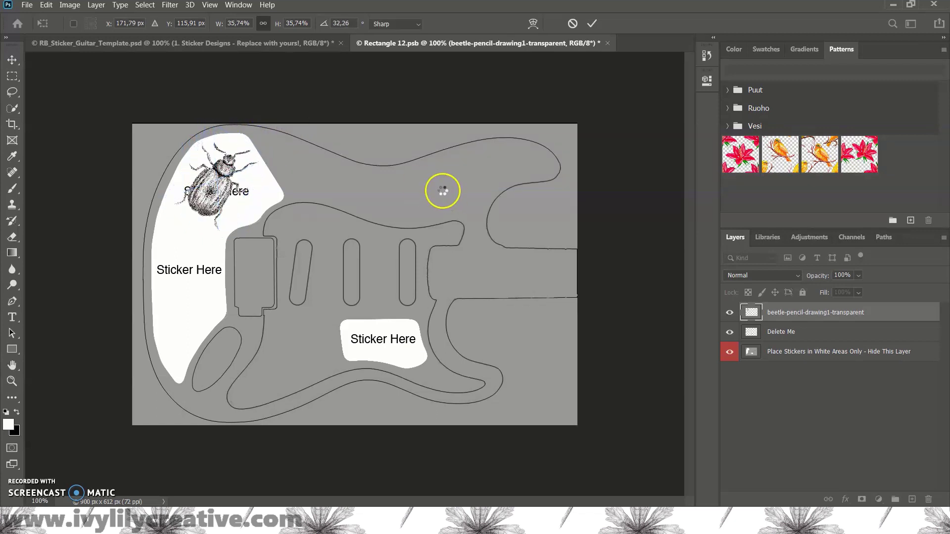
Place the moth drawing, shrink it and move it onto the lower Sticker Here area.
click(26, 5)
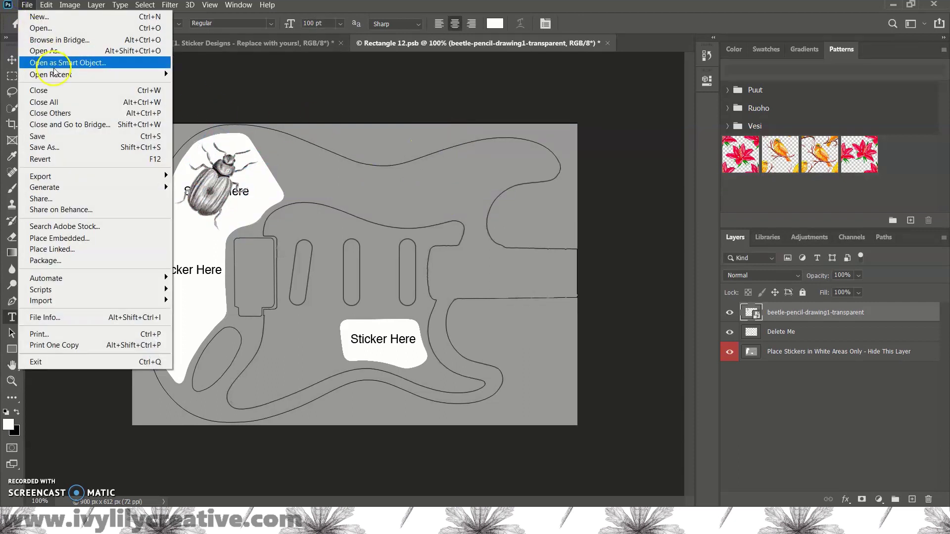
click(60, 238)
double_click(430, 250)
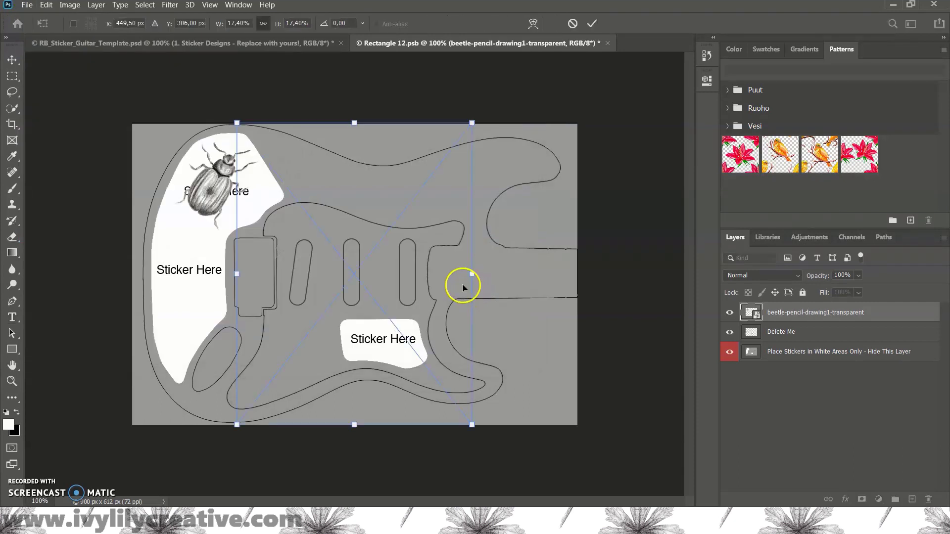
mouse_move(462, 286)
mouse_down()
mouse_move(314, 271)
mouse_move(297, 328)
mouse_up()
mouse_move(271, 382)
mouse_down()
mouse_move(370, 335)
mouse_move(391, 346)
mouse_move(409, 303)
mouse_move(424, 307)
mouse_move(383, 303)
mouse_up()
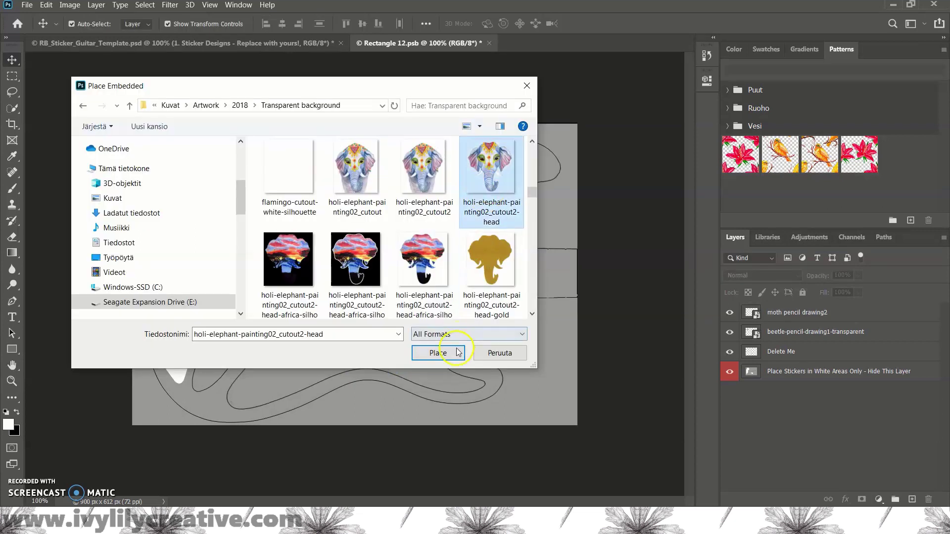
Place the elephant head, shrinking and rotating it into the left sticker area.
click(438, 353)
drag(331, 297, 190, 290)
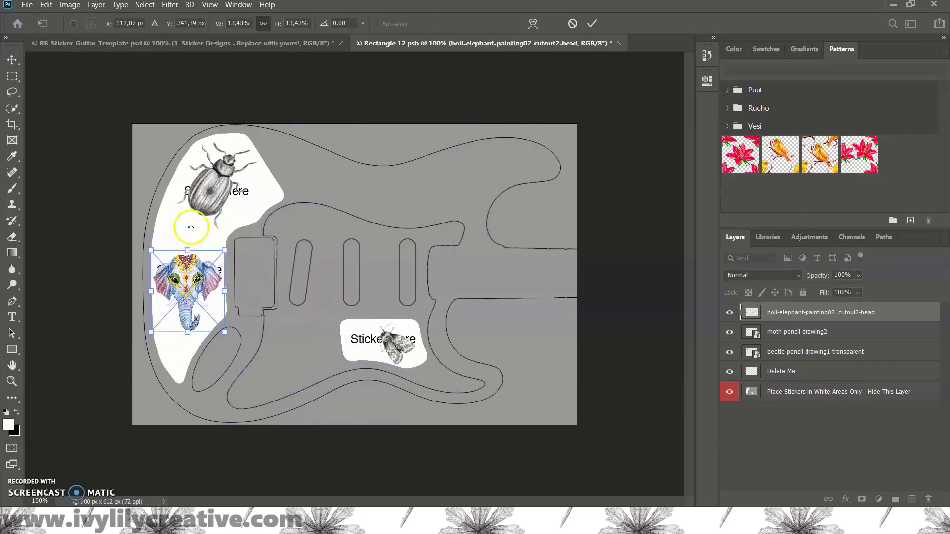
drag(191, 227, 282, 278)
key(Return)
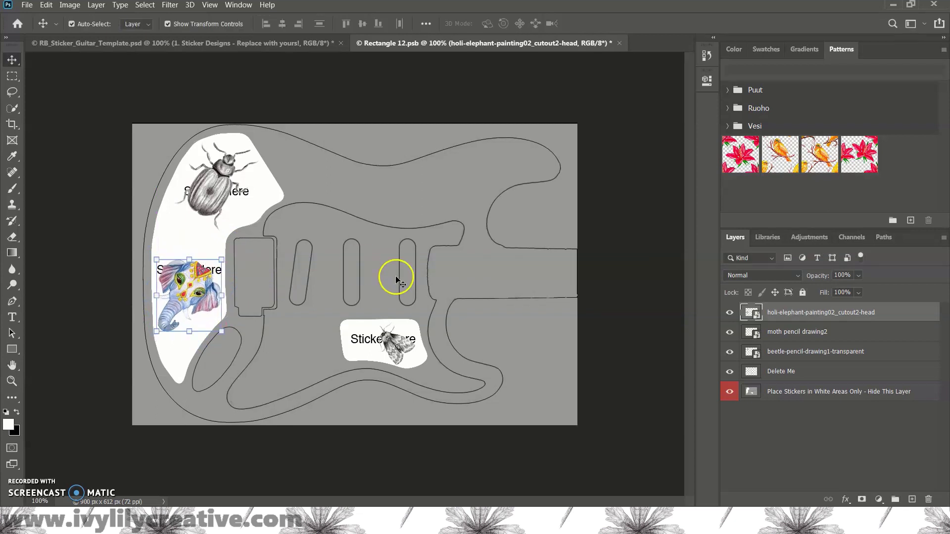
click(749, 434)
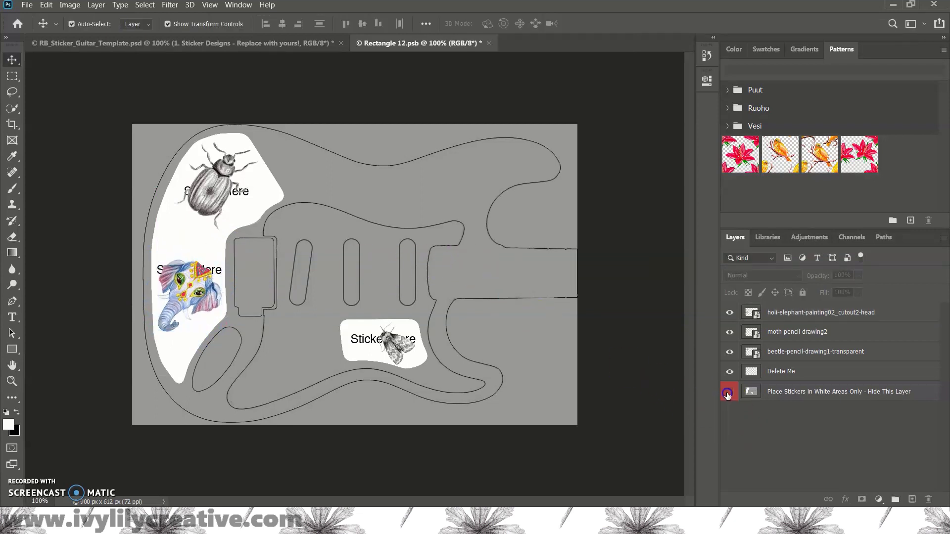
Hide the guitar guide and Delete Me layers and view the guitar template document.
click(728, 393)
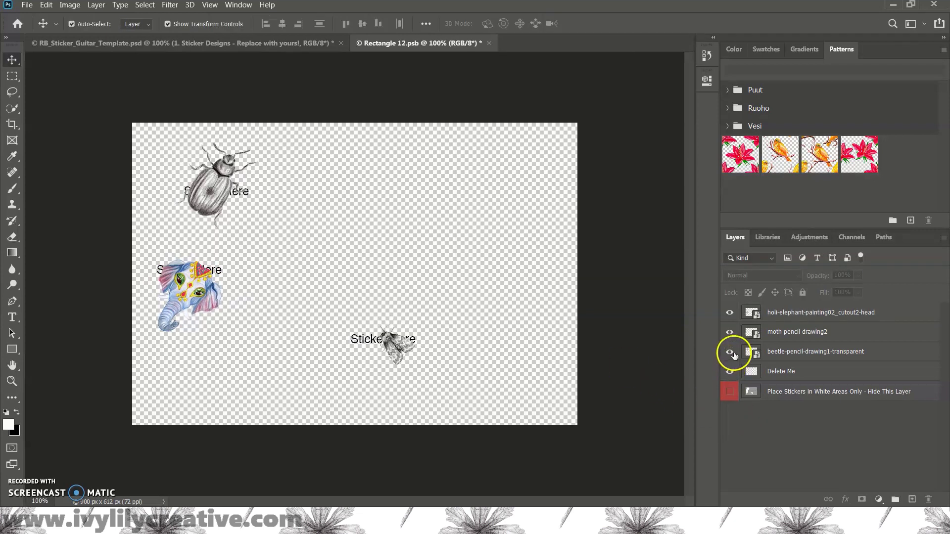
click(730, 351)
click(734, 352)
click(730, 373)
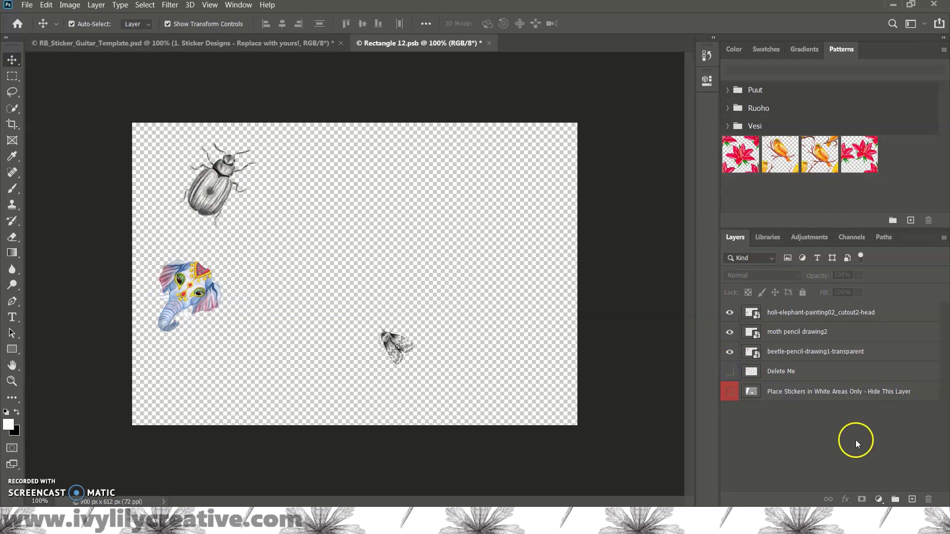
click(215, 45)
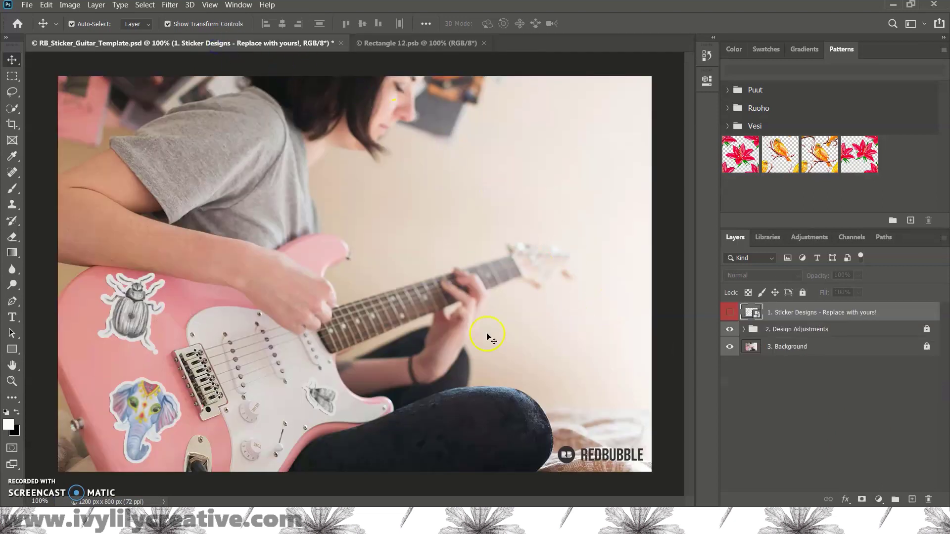
Compare the mockup with the Curves, Design Blur, Design Mask and Background layers toggled off and on.
click(743, 329)
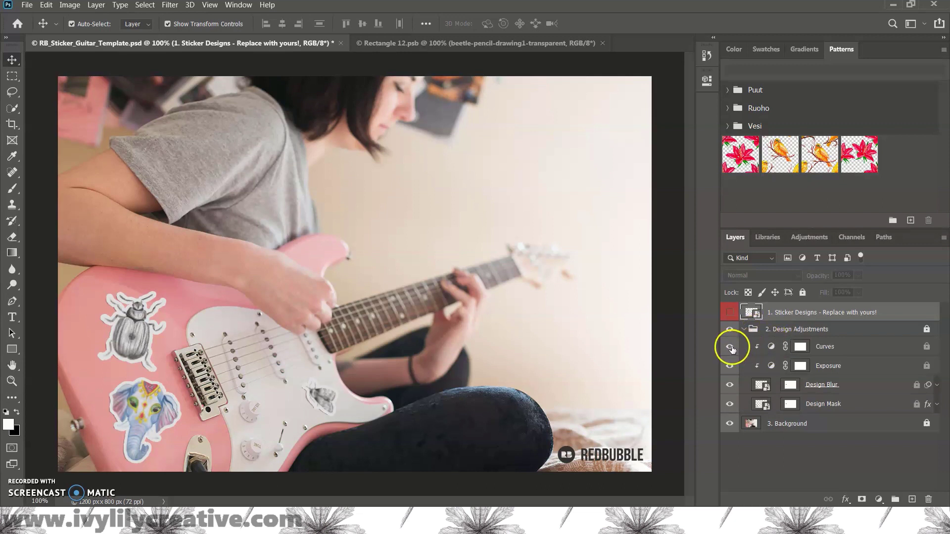
click(730, 347)
click(730, 347)
click(729, 386)
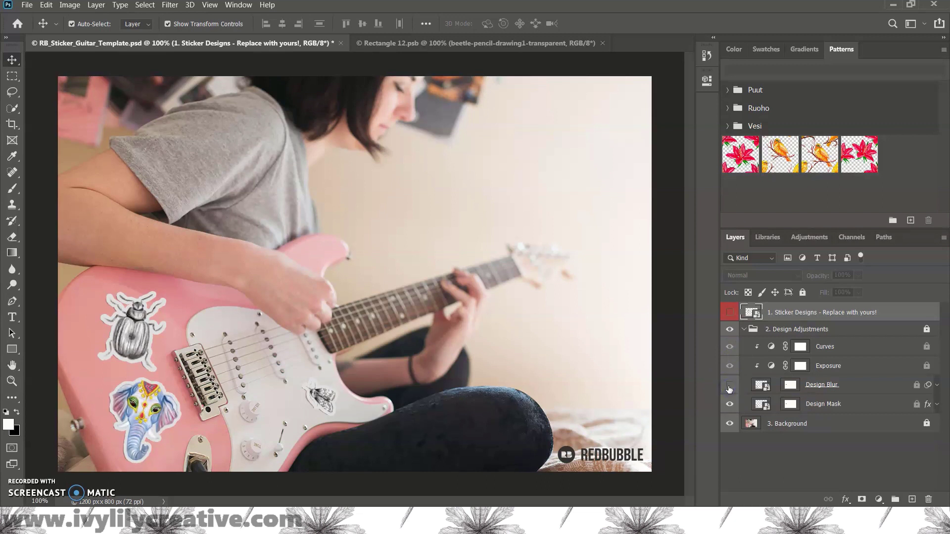
click(729, 388)
click(731, 405)
click(730, 405)
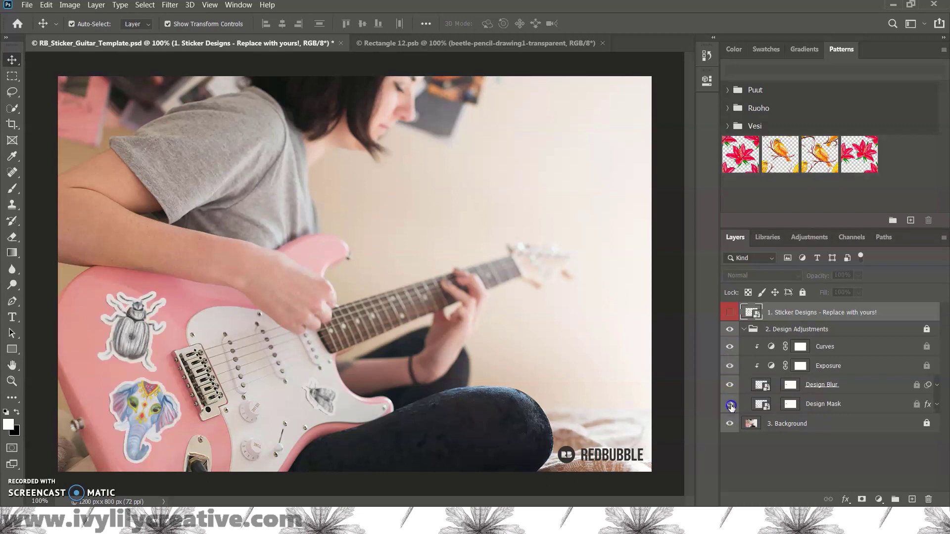
click(729, 424)
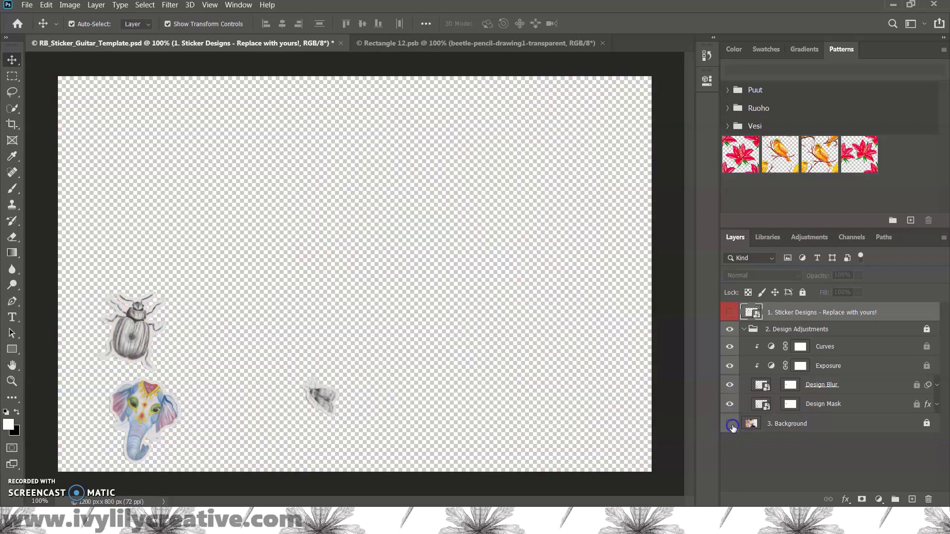
click(729, 423)
Add black two-line 'SPRING SALE!' text in the upper right of the photo.
key(t)
drag(401, 136, 624, 330)
text(SPRING)
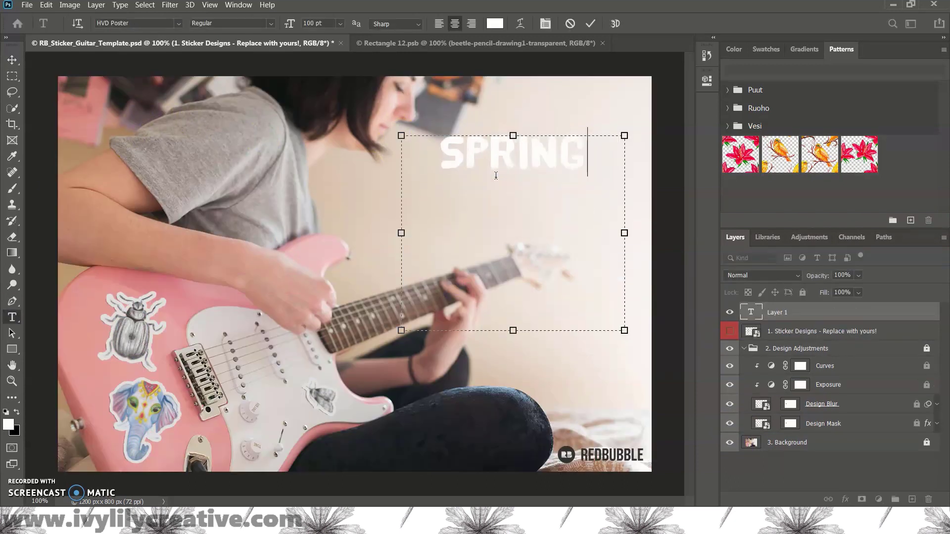
key(Return)
text(SALE!)
key(ctrl+a)
click(676, 226)
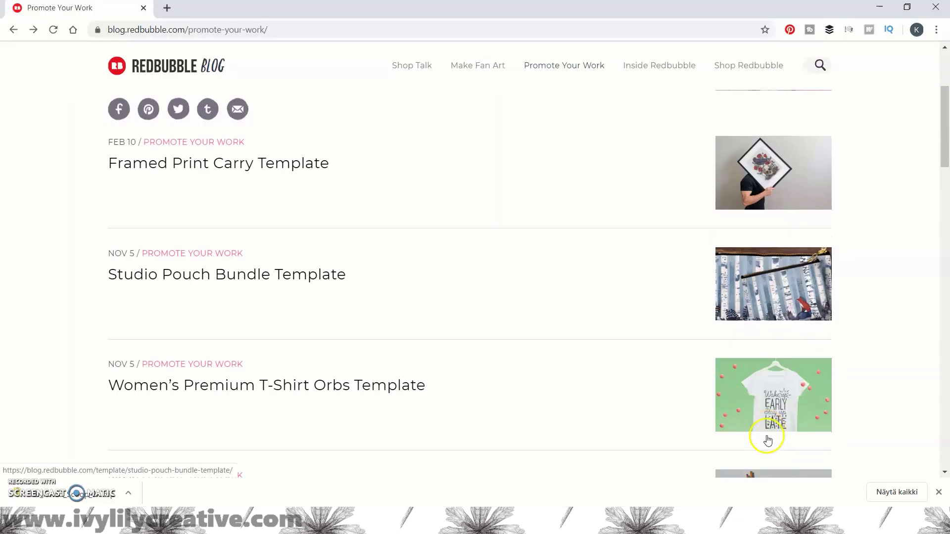
Open the Women's Premium T-Shirt Template post on the Redbubble Blog.
scroll(767, 434, down, 7)
scroll(872, 427, down, 4)
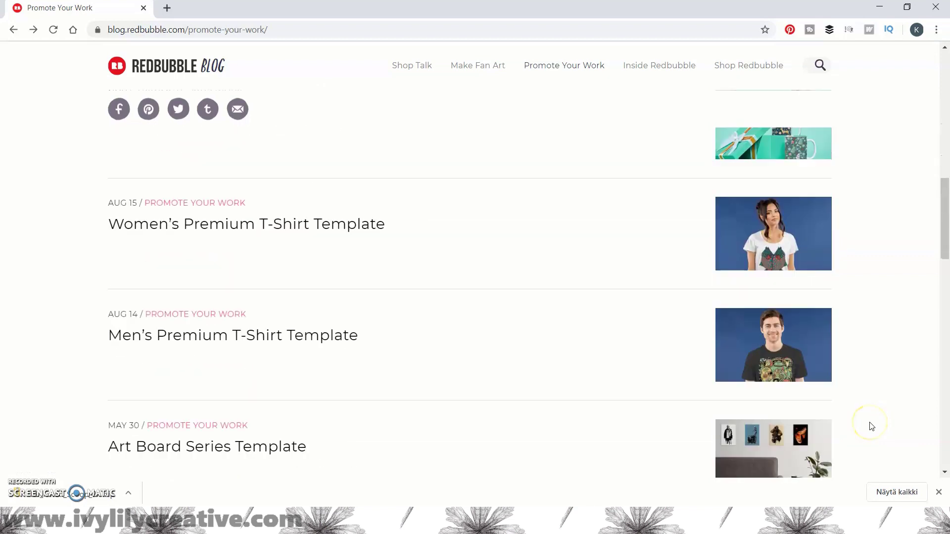
click(343, 162)
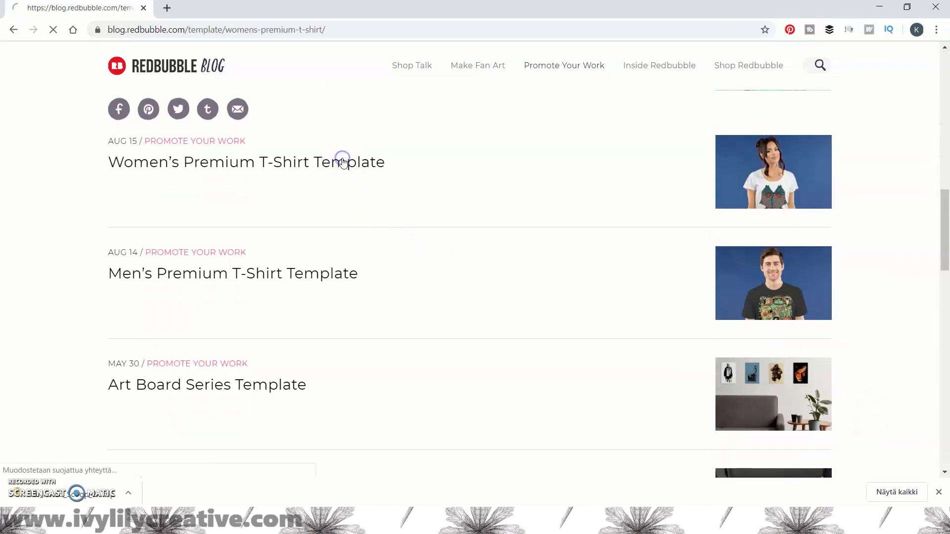
scroll(835, 341, down, 6)
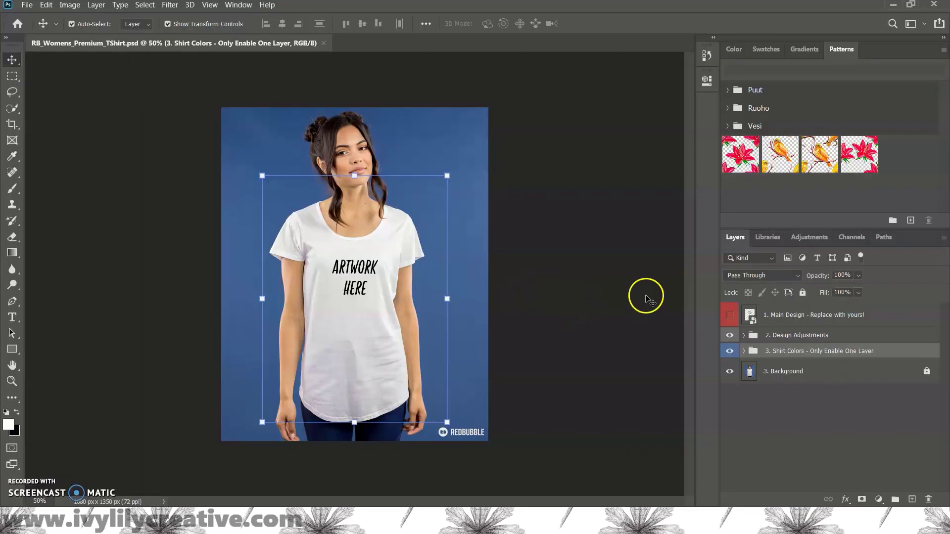
Place the catrina image in the Main Design smart object at 74.62% scale and save it.
double_click(750, 316)
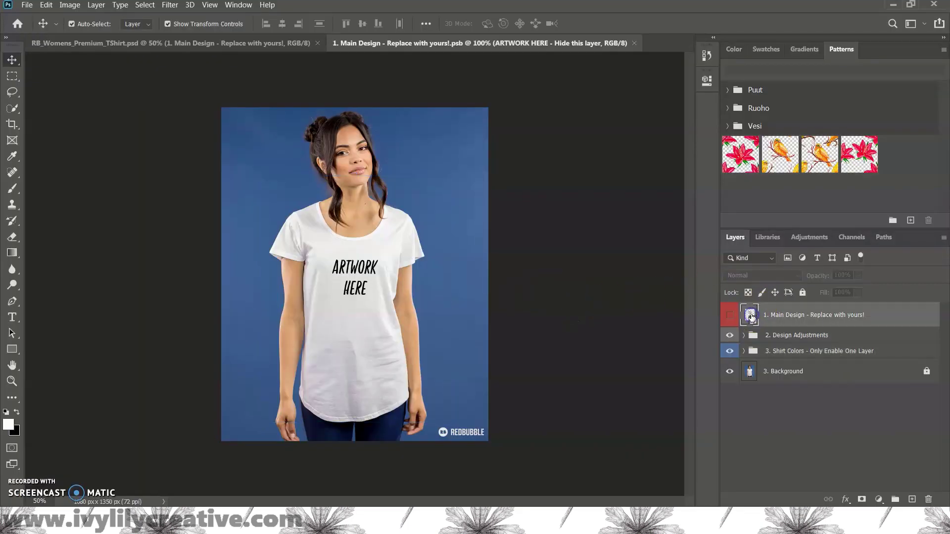
click(27, 4)
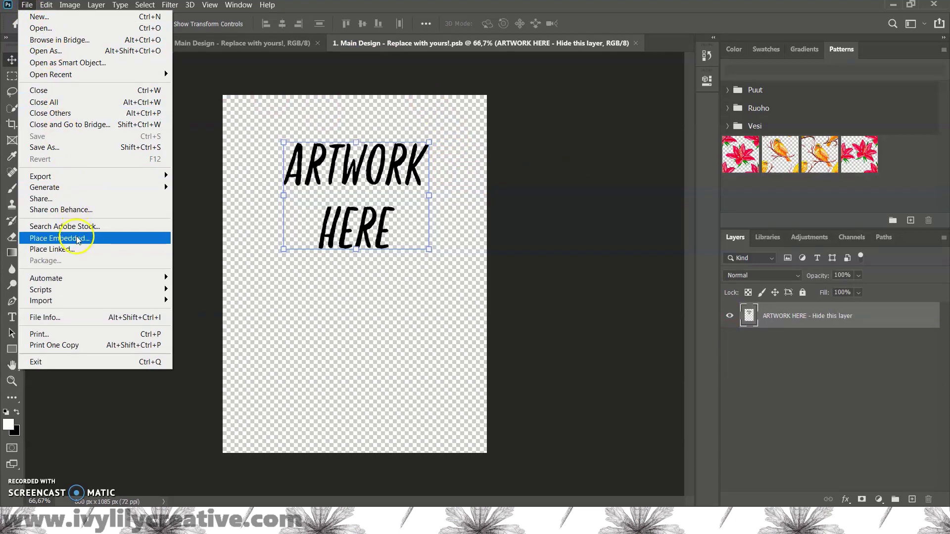
click(55, 238)
scroll(397, 239, down, 3)
click(343, 192)
click(434, 350)
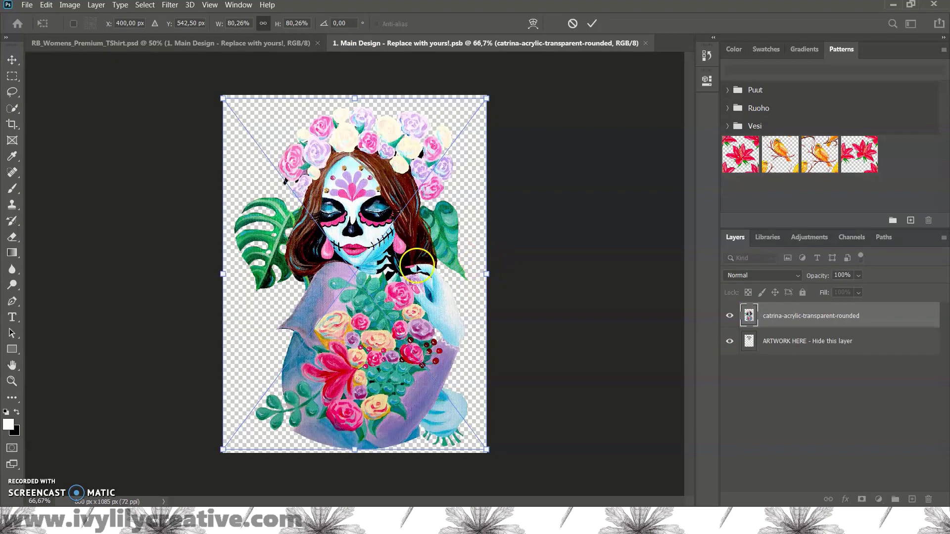
drag(487, 449, 468, 426)
mouse_move(368, 307)
mouse_down()
mouse_move(388, 282)
mouse_move(377, 312)
mouse_up()
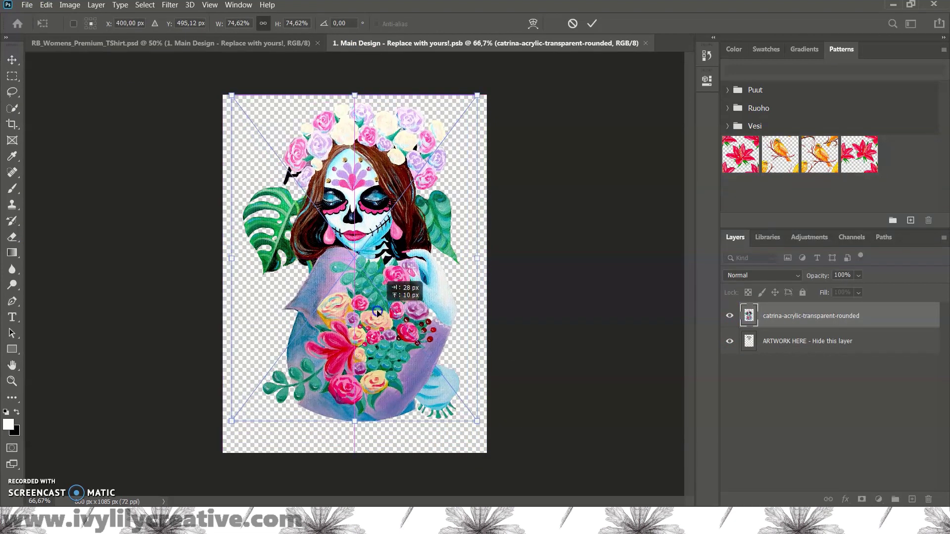
key(Return)
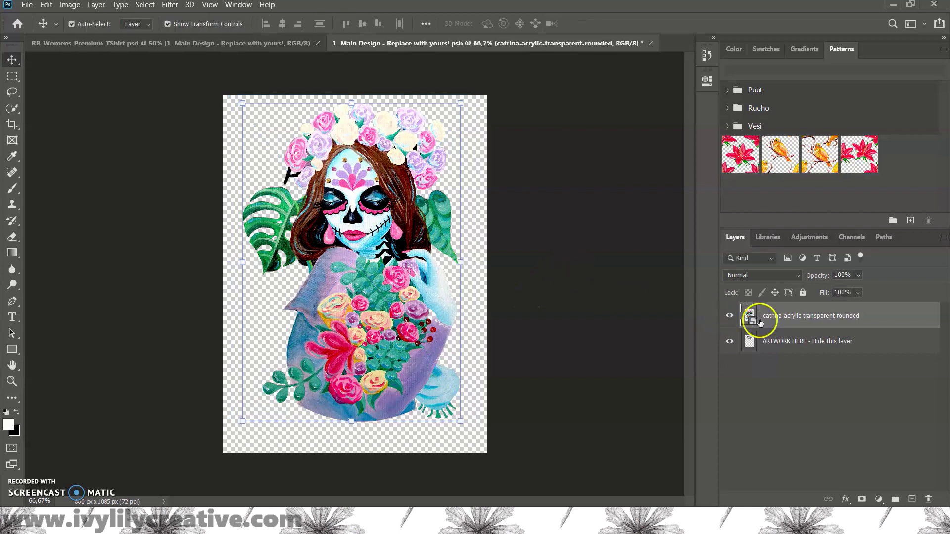
key(ctrl+s)
click(171, 43)
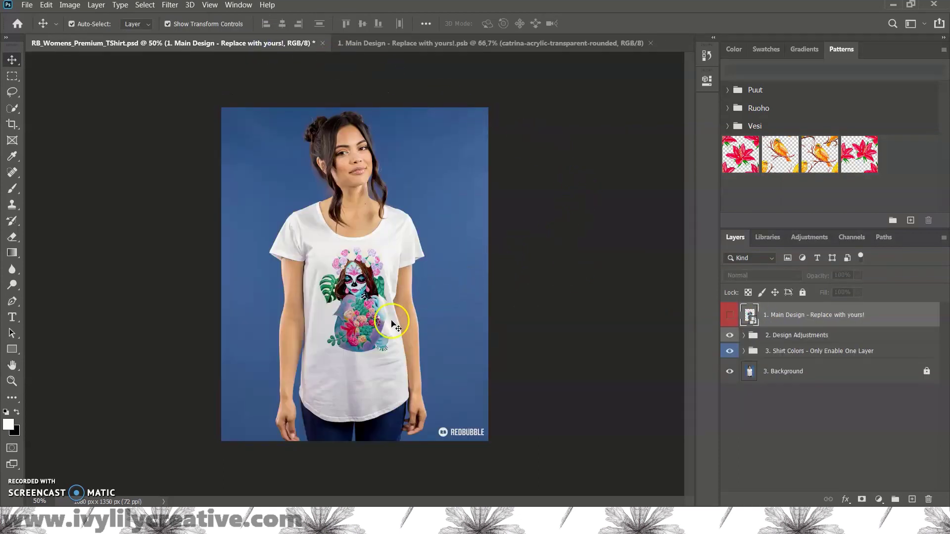
Preview the shirt in Coal, Black and Heather Grey, then leave it black.
click(743, 351)
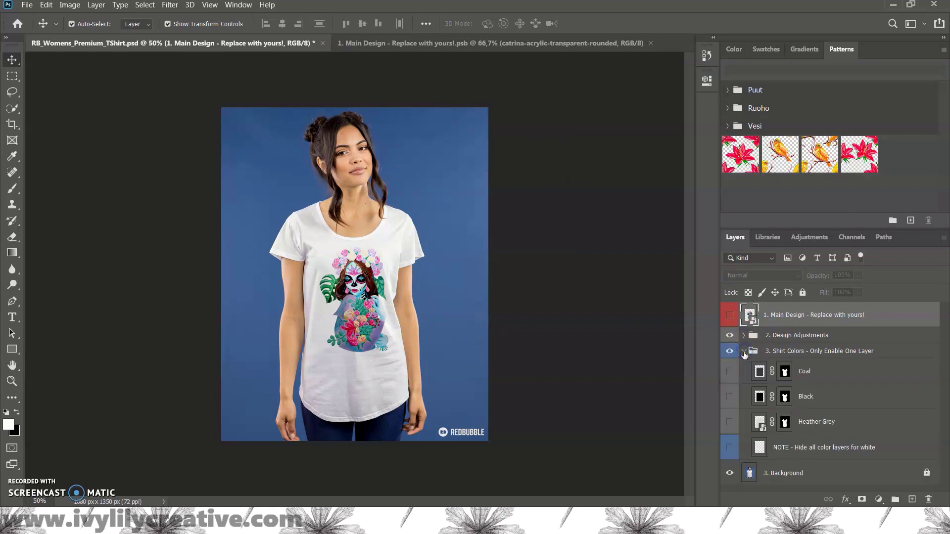
click(729, 372)
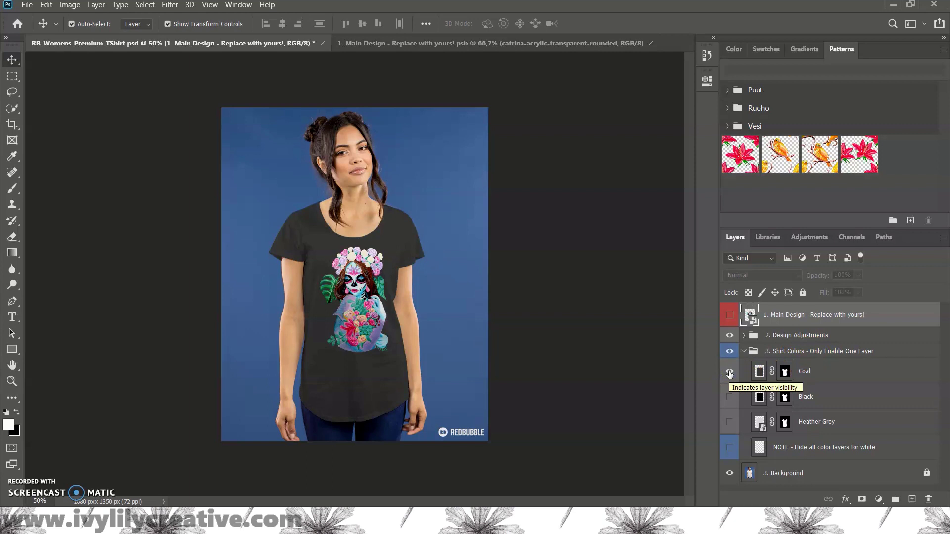
click(729, 372)
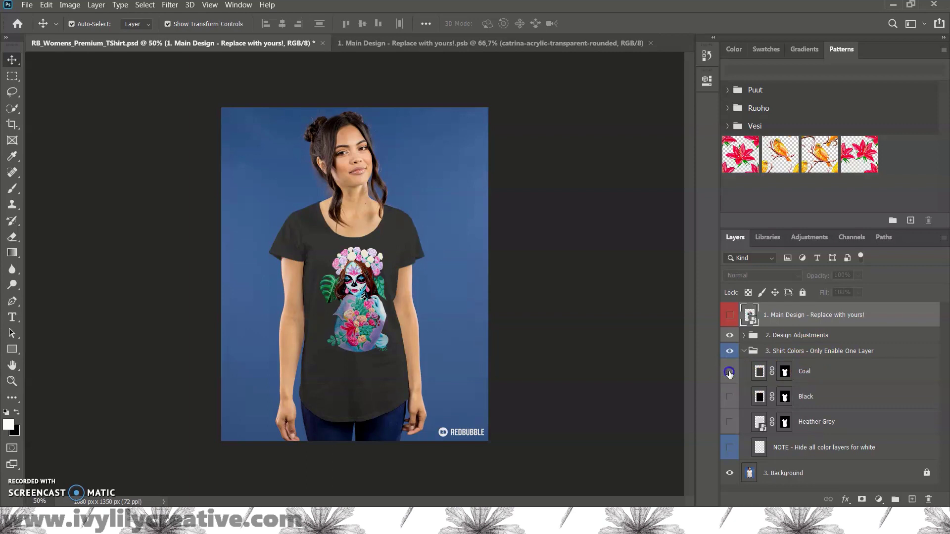
click(730, 395)
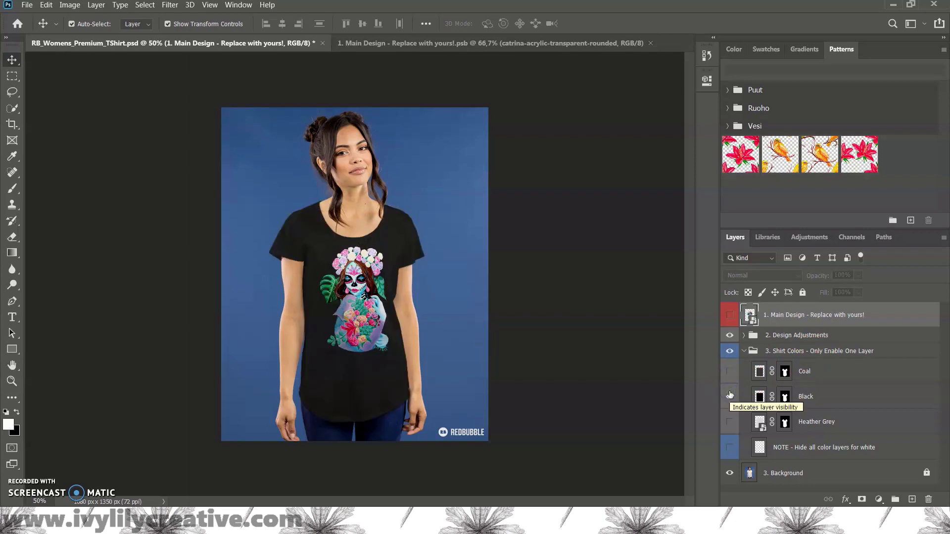
click(729, 396)
click(730, 422)
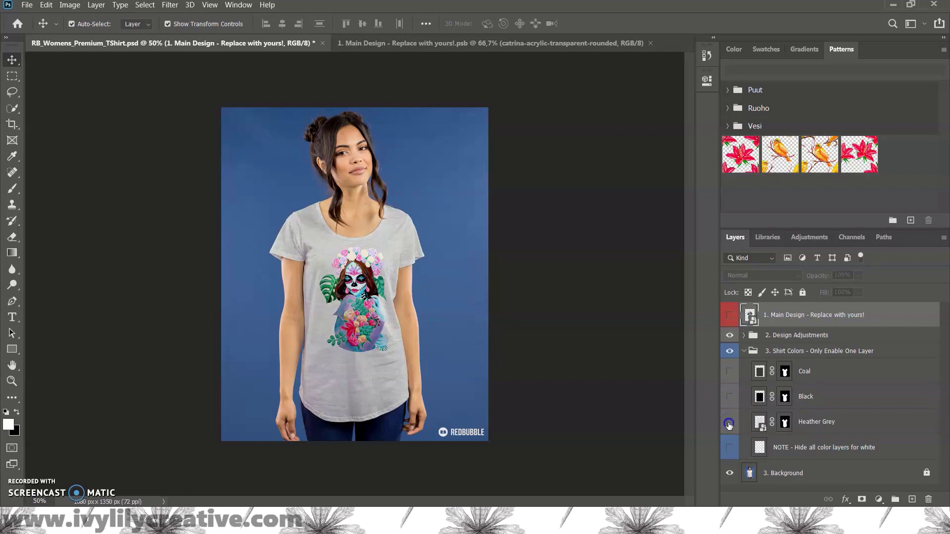
click(729, 422)
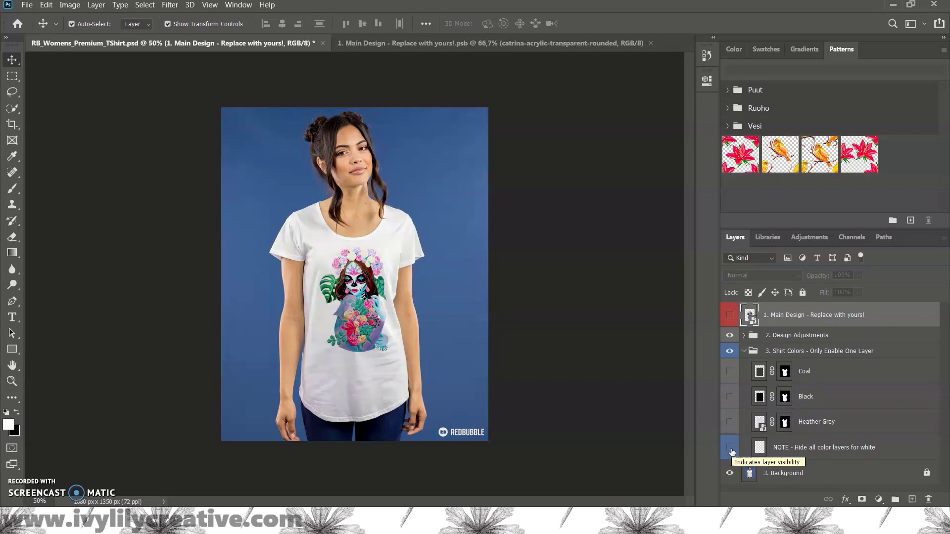
click(730, 448)
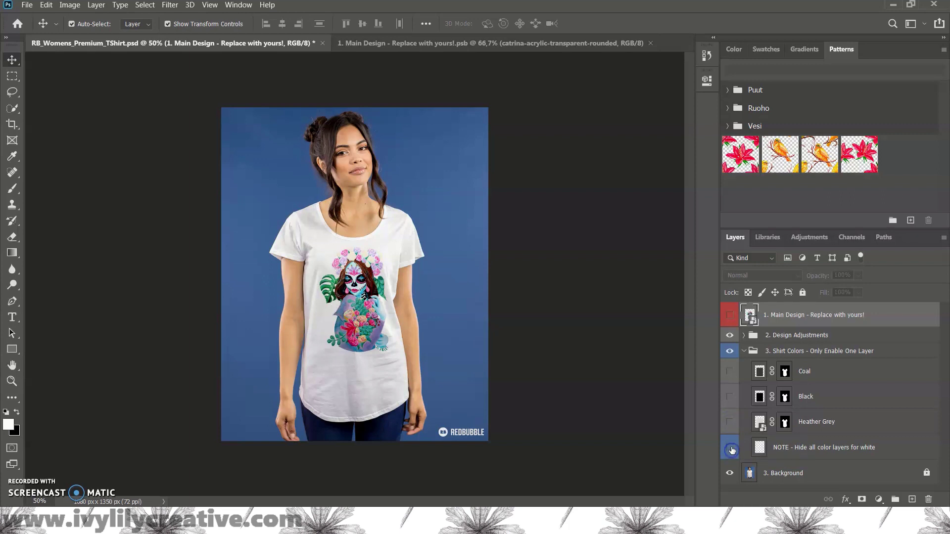
click(729, 372)
click(728, 372)
click(729, 389)
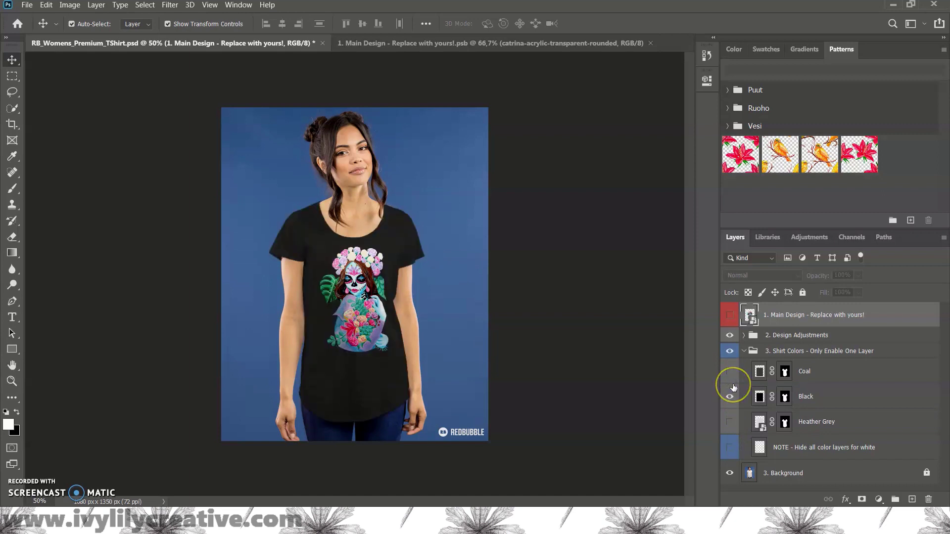
Zoom to 66.67% on the catrina design and nudge the view with the scrollbar.
click(11, 381)
click(281, 332)
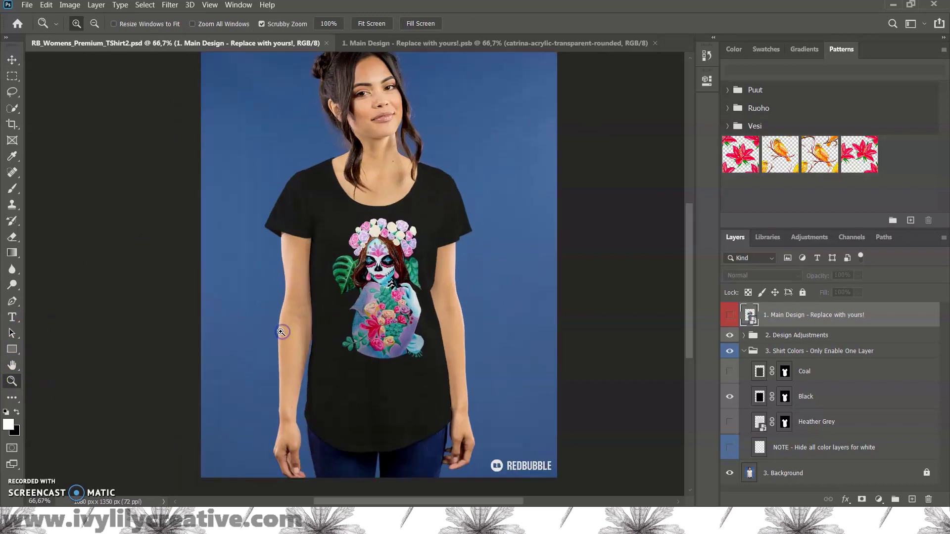
drag(691, 287, 690, 281)
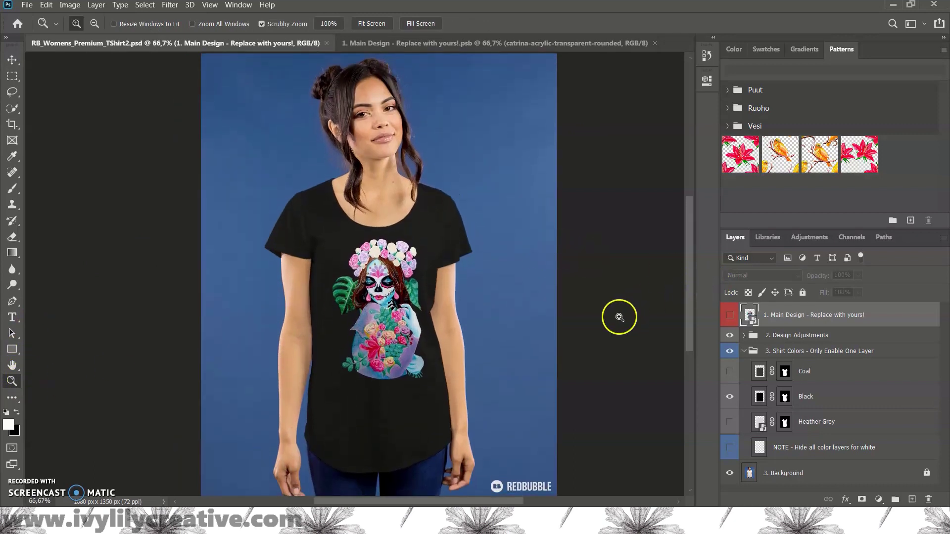